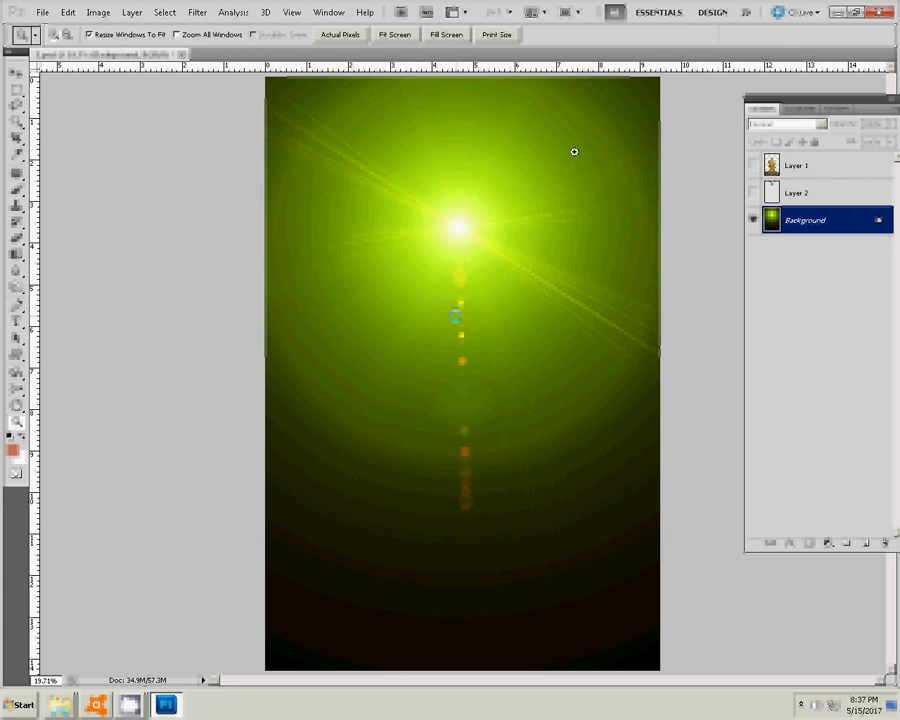
- Make Layer 1 and Layer 2 visible and select the Layer 1 statue
click(753, 165)
click(752, 192)
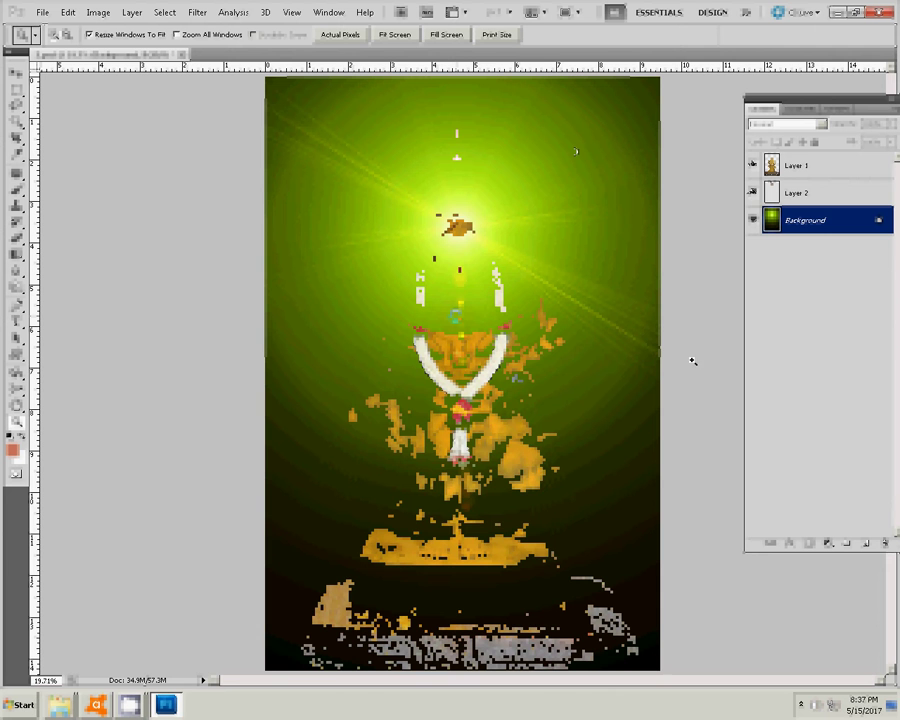
key(v)
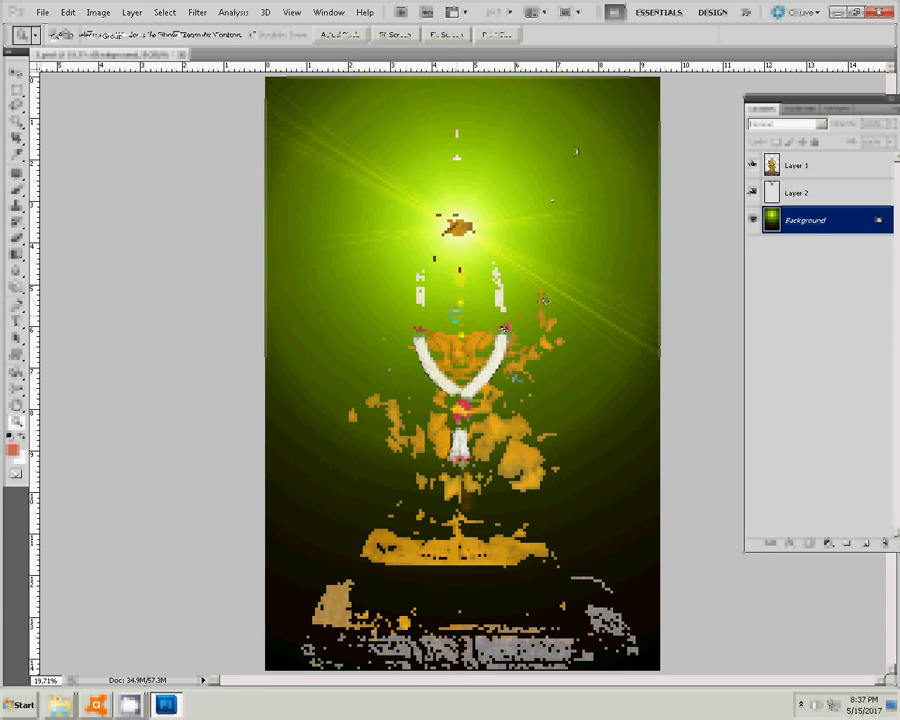
click(468, 310)
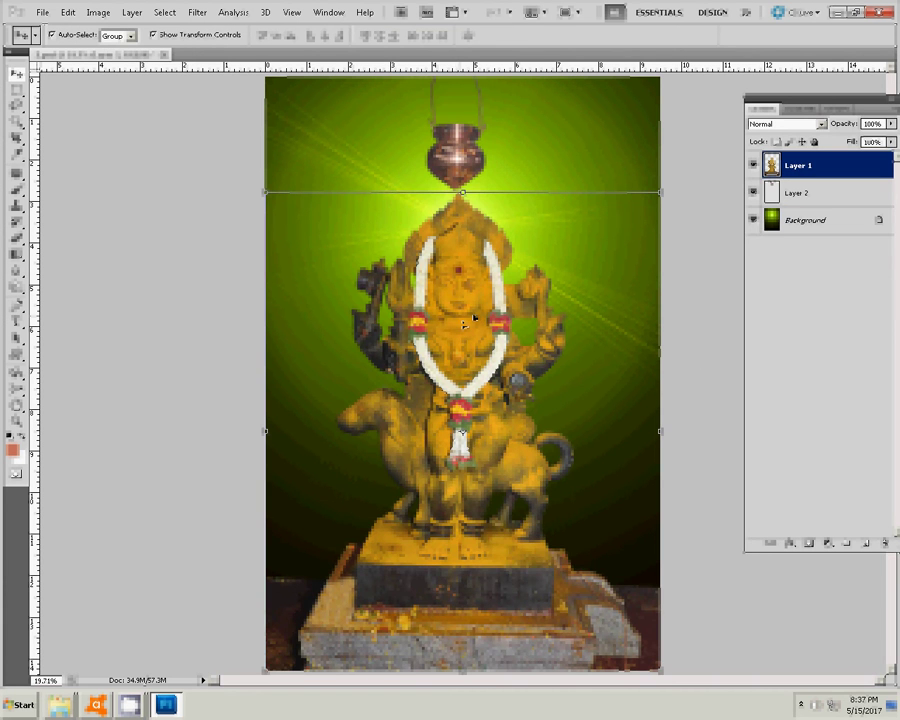
- Scale the statue photo up to 112% and align it over the green glow
key(ctrl+minus)
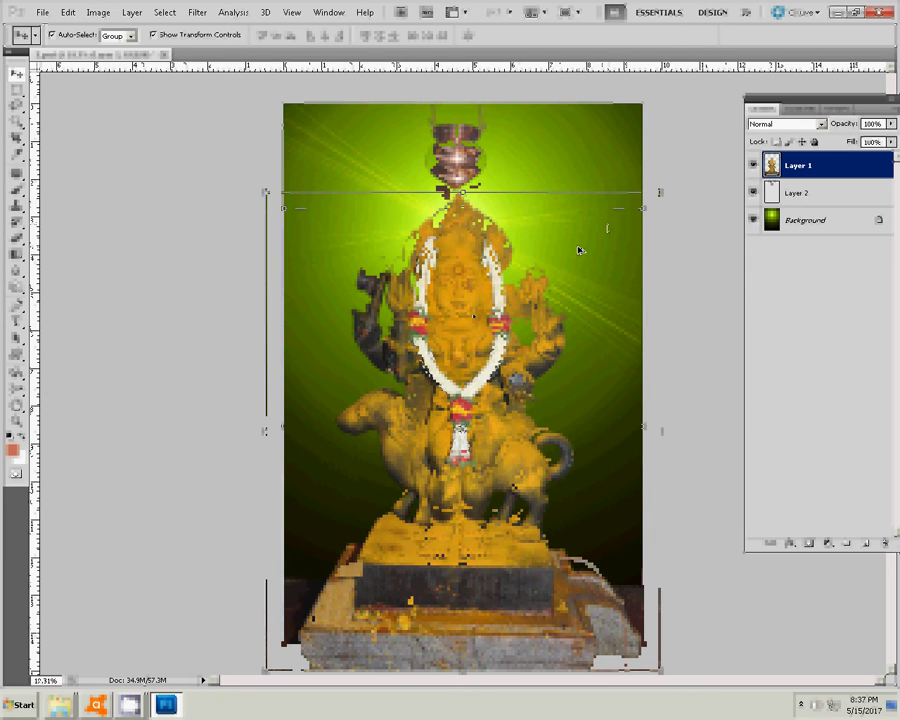
double_click(812, 194)
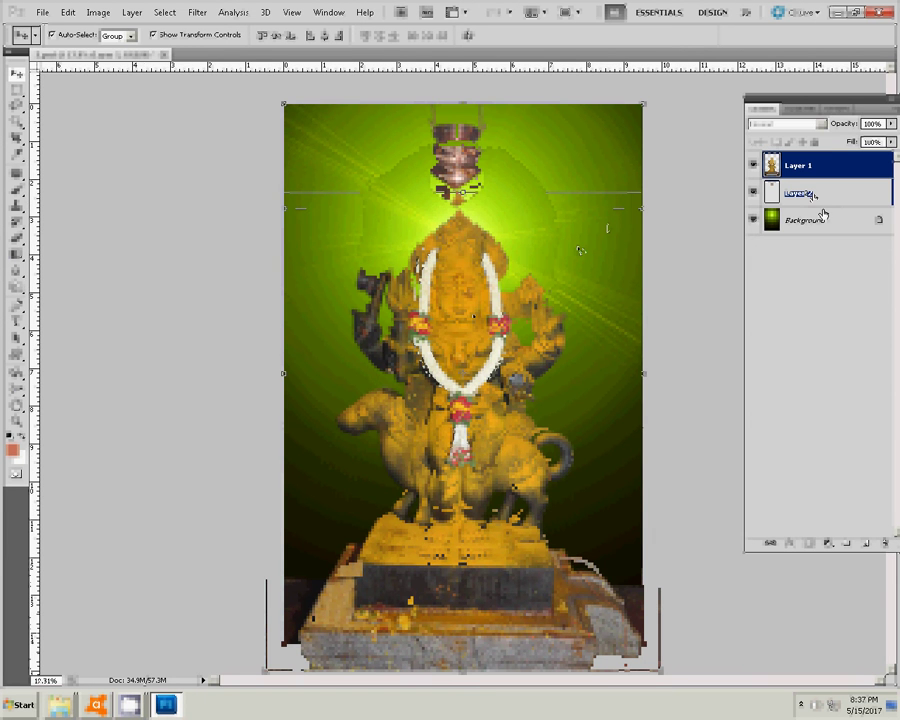
click(647, 103)
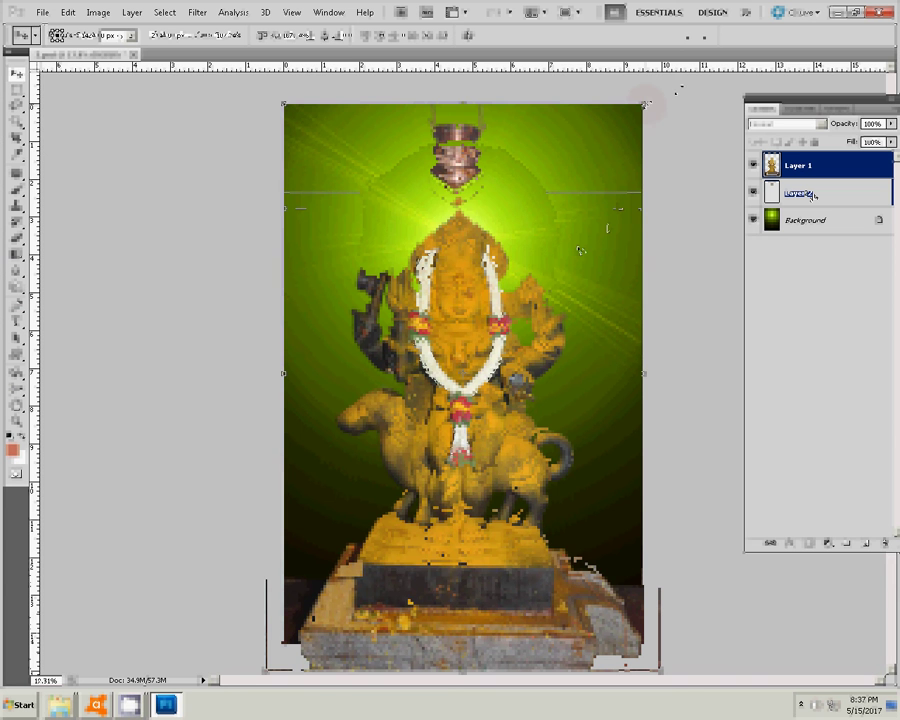
drag(647, 103, 688, 87)
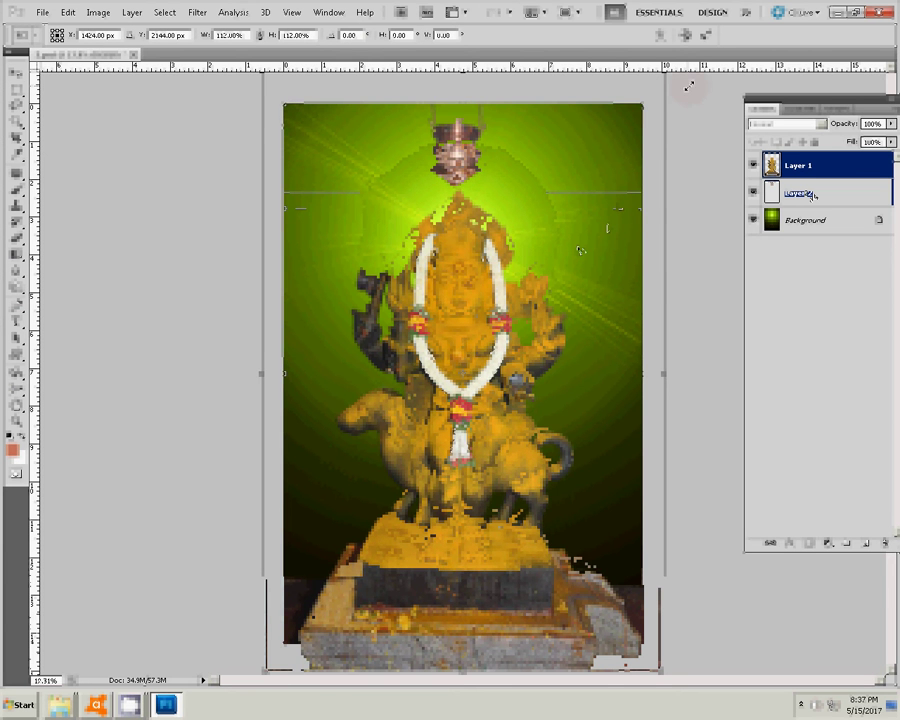
drag(578, 250, 535, 306)
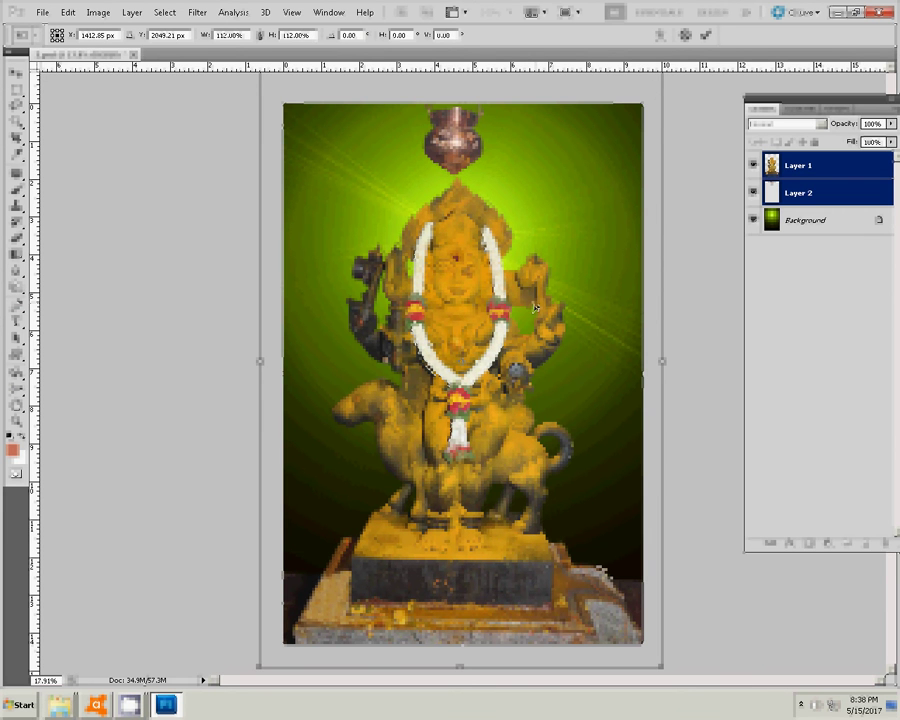
- Commit the 112% resize and save the composition as 4.psd with Maximize Compatibility
key(Return)
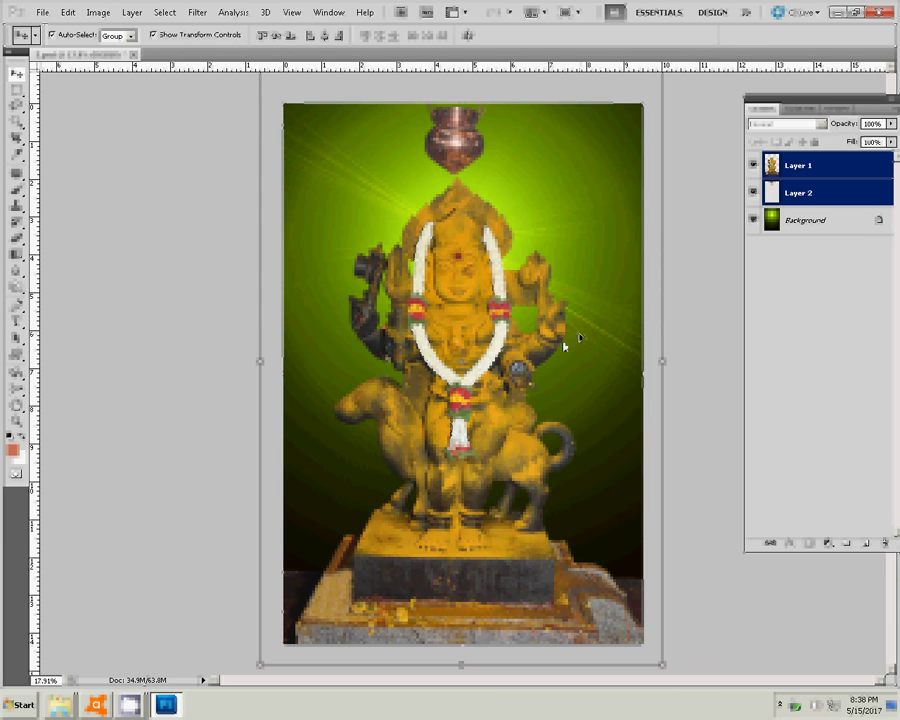
key(ctrl+shift+s)
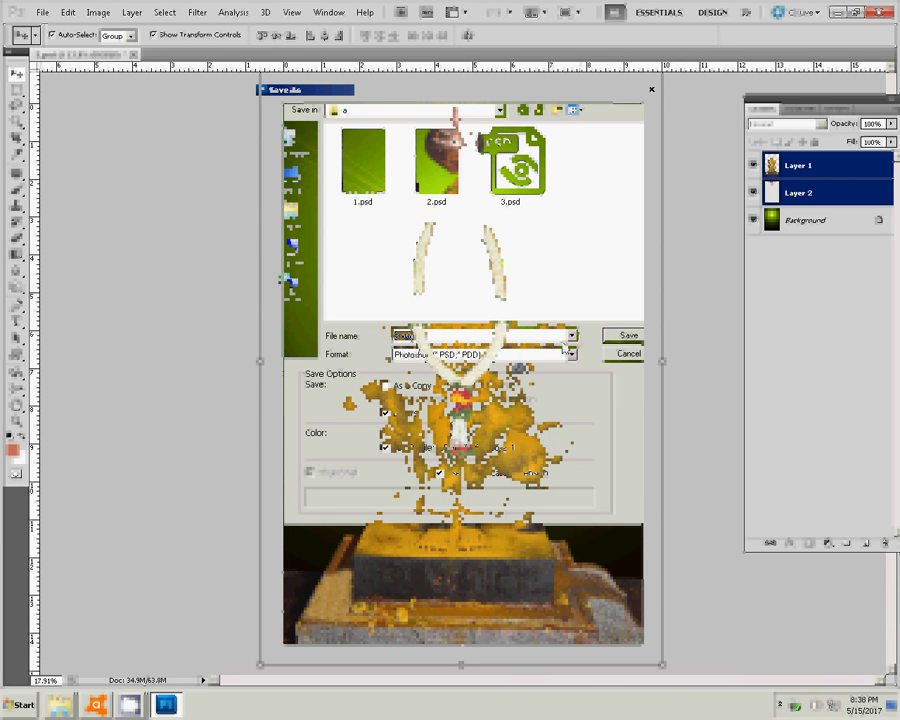
text(4)
key(Return)
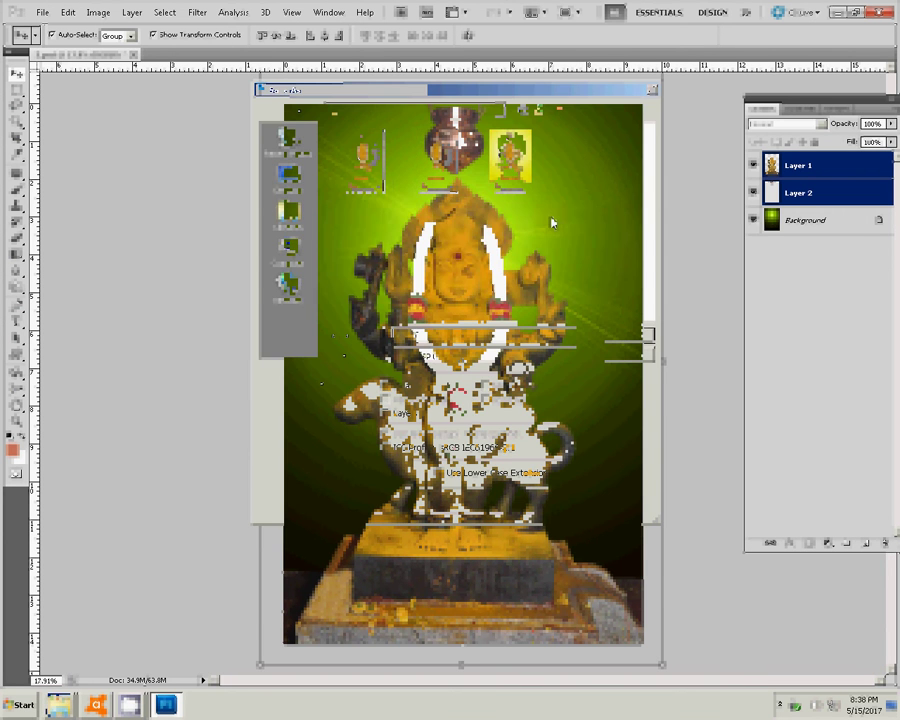
click(599, 229)
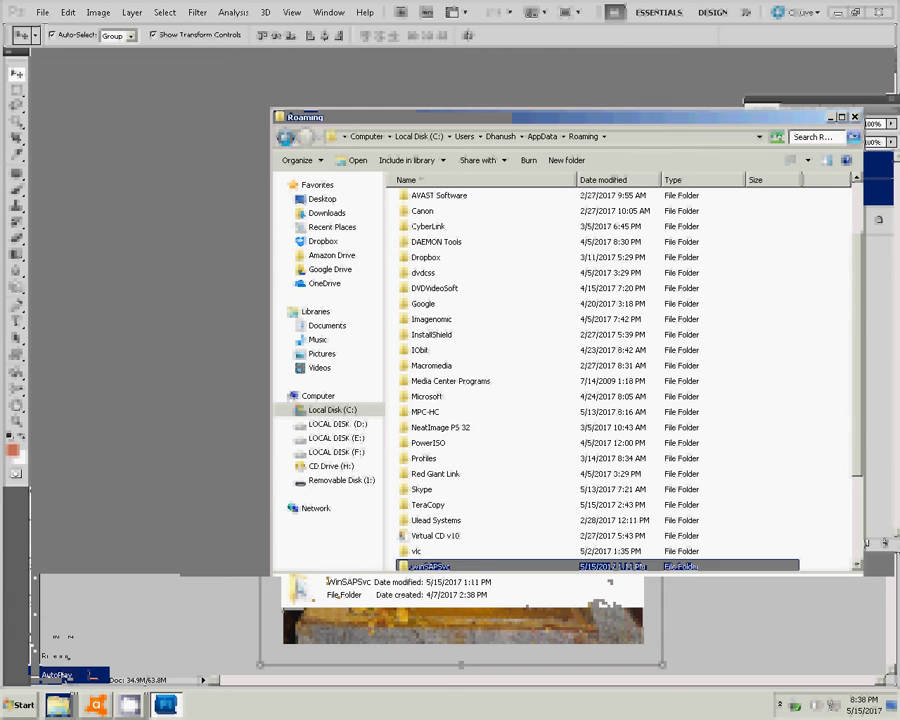
- Open Removable Disk (I:) and permanently delete NIKON001.DSC
click(440, 566)
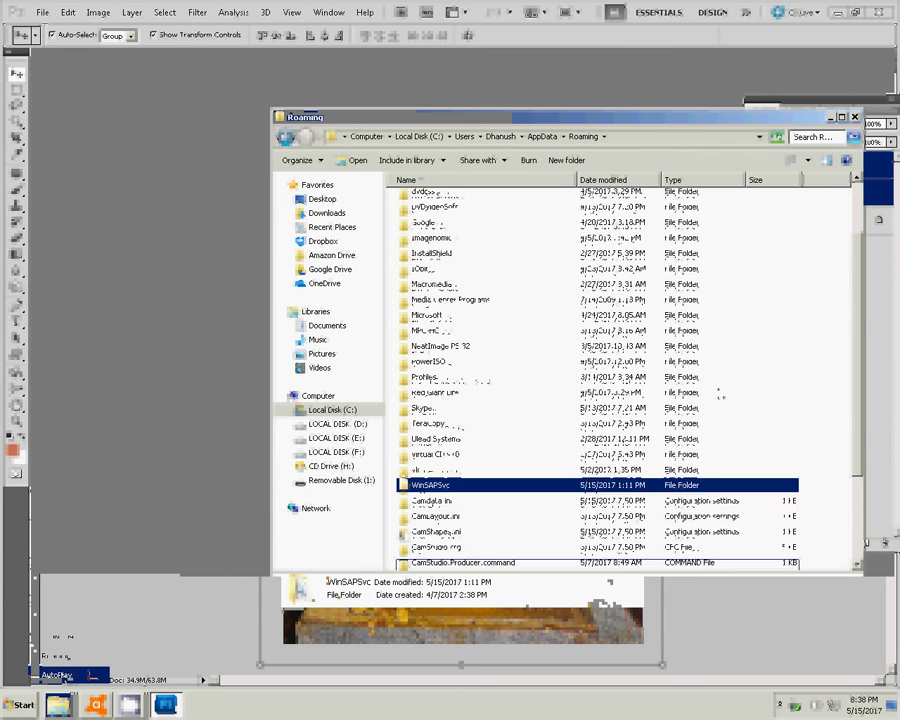
scroll(560, 450, down, 3)
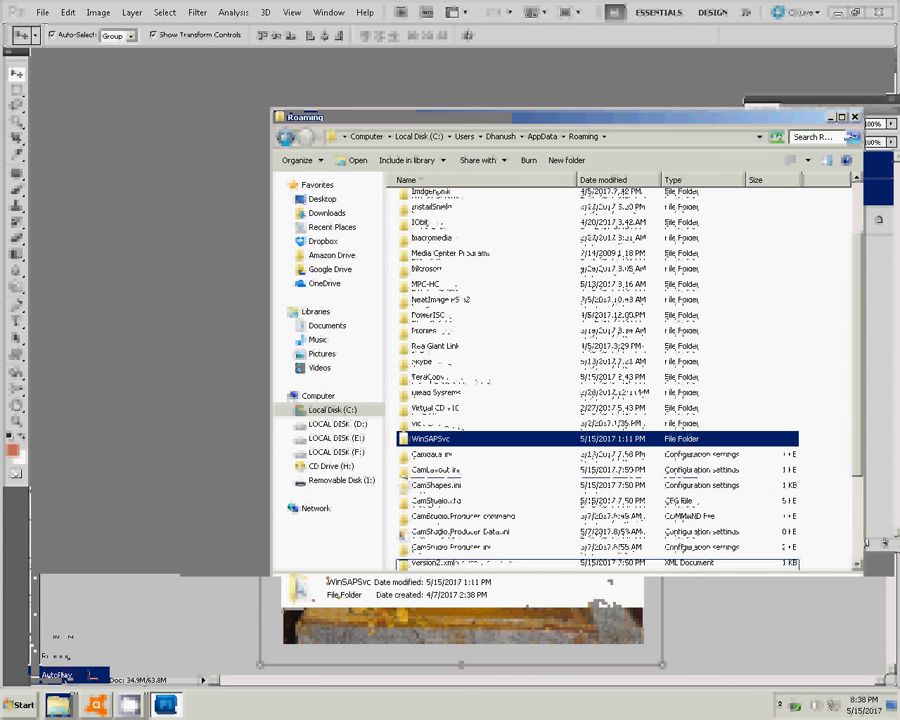
click(224, 527)
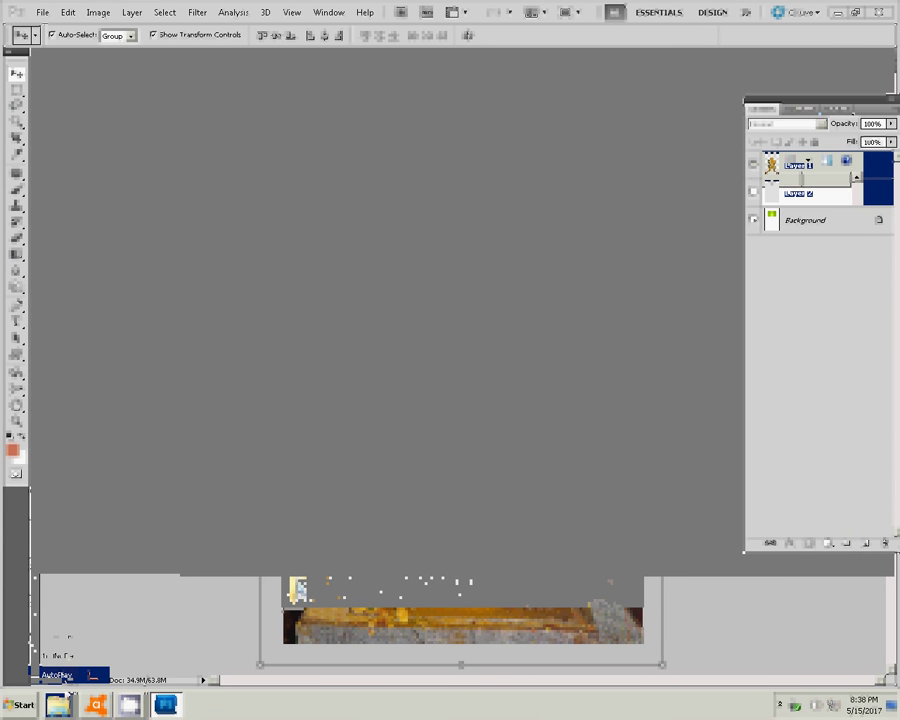
click(417, 458)
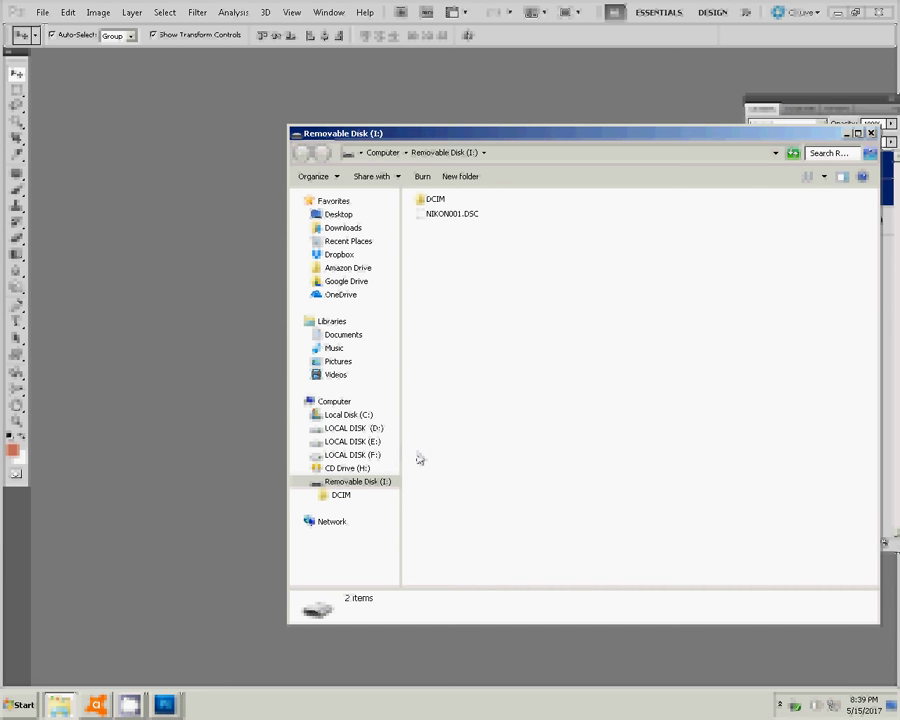
key(Down)
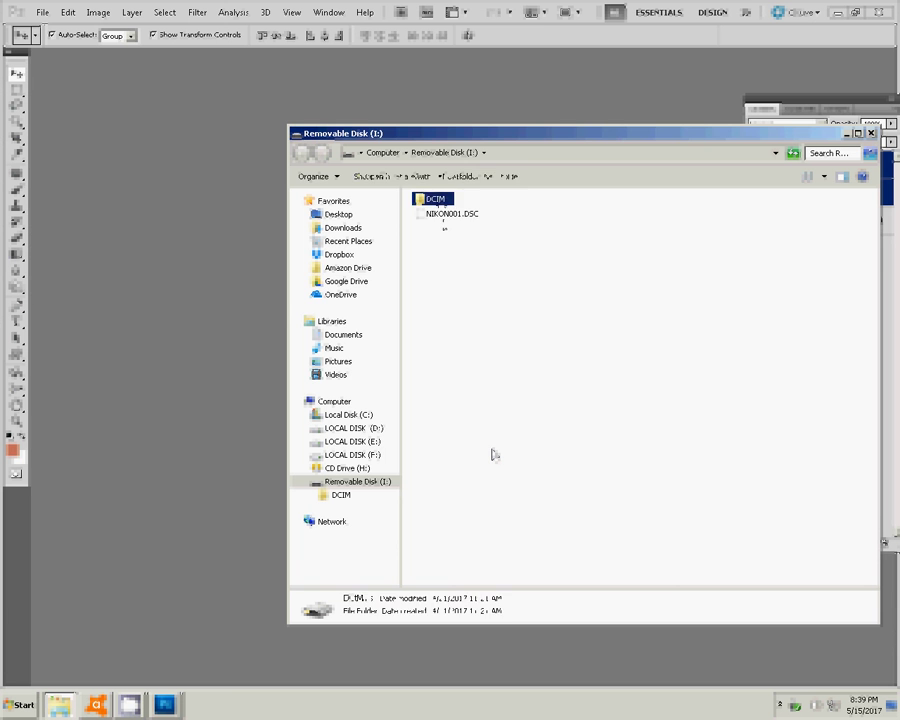
key(Down)
key(Delete)
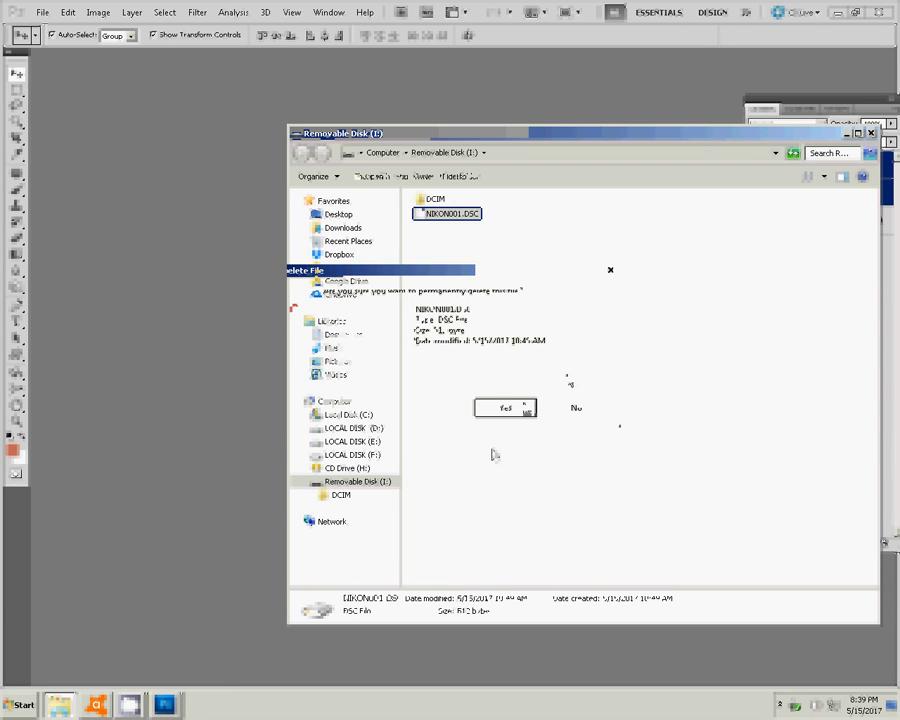
click(516, 406)
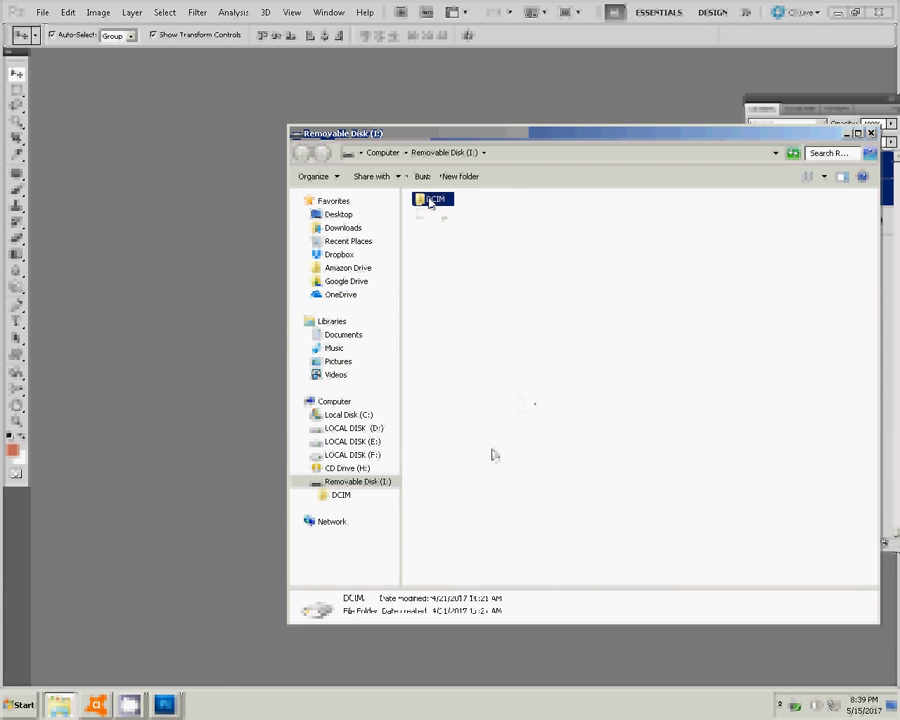
- Go into DCIM > 101ND40X and select the last photo, DSC_0273.JPG
double_click(432, 201)
key(Return)
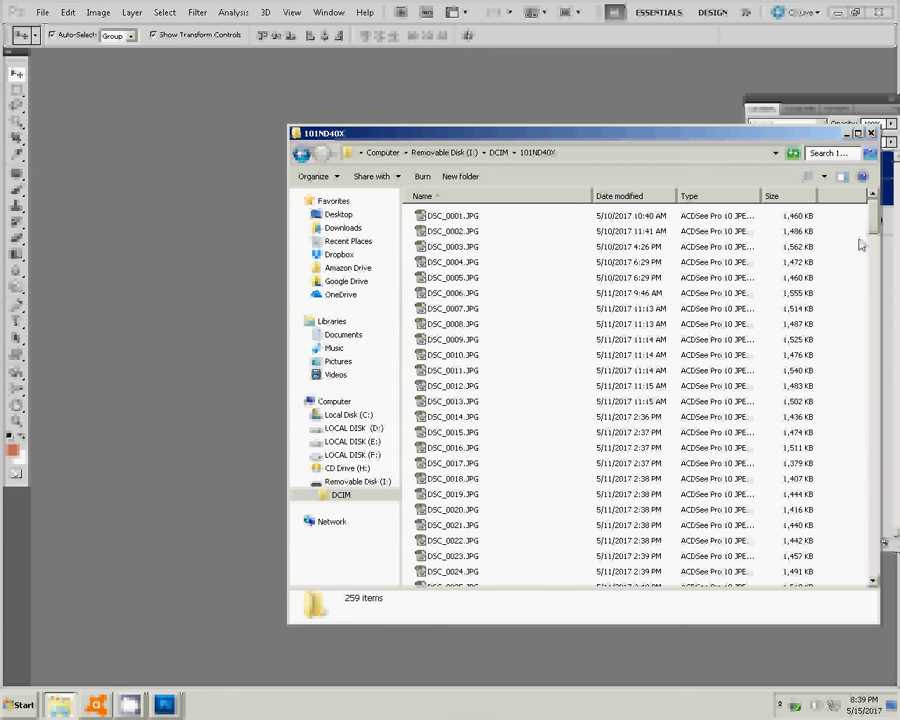
scroll(860, 244, down, 15)
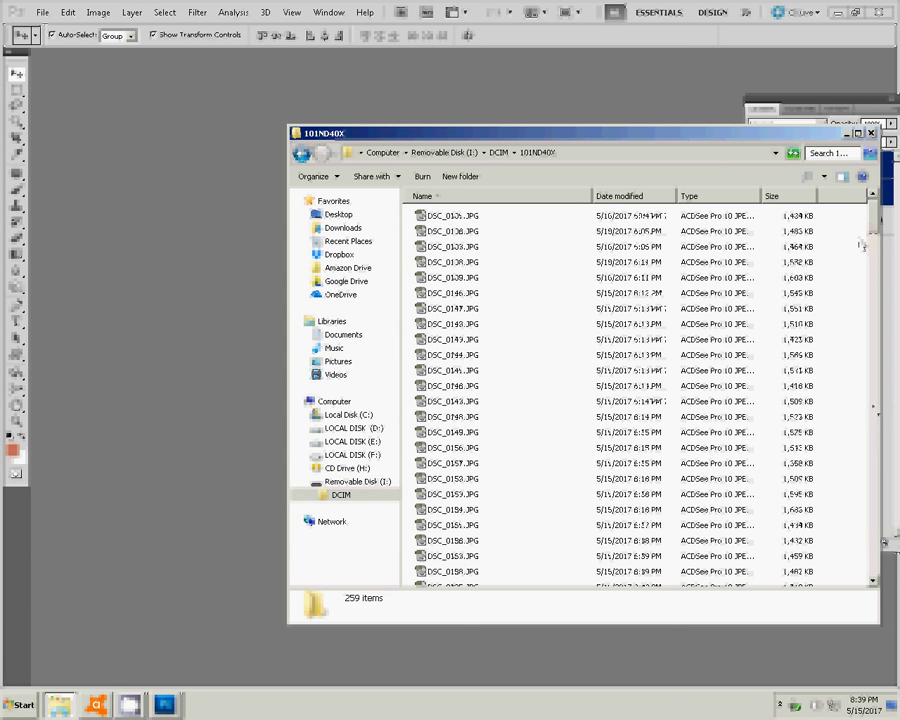
scroll(860, 244, down, 20)
scroll(860, 244, down, 15)
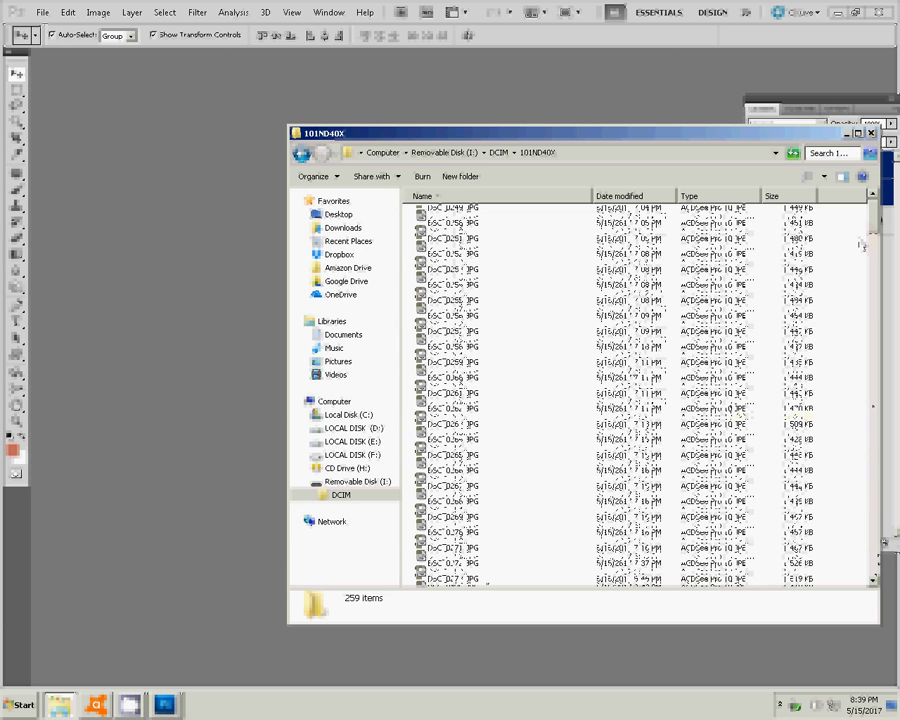
key(End)
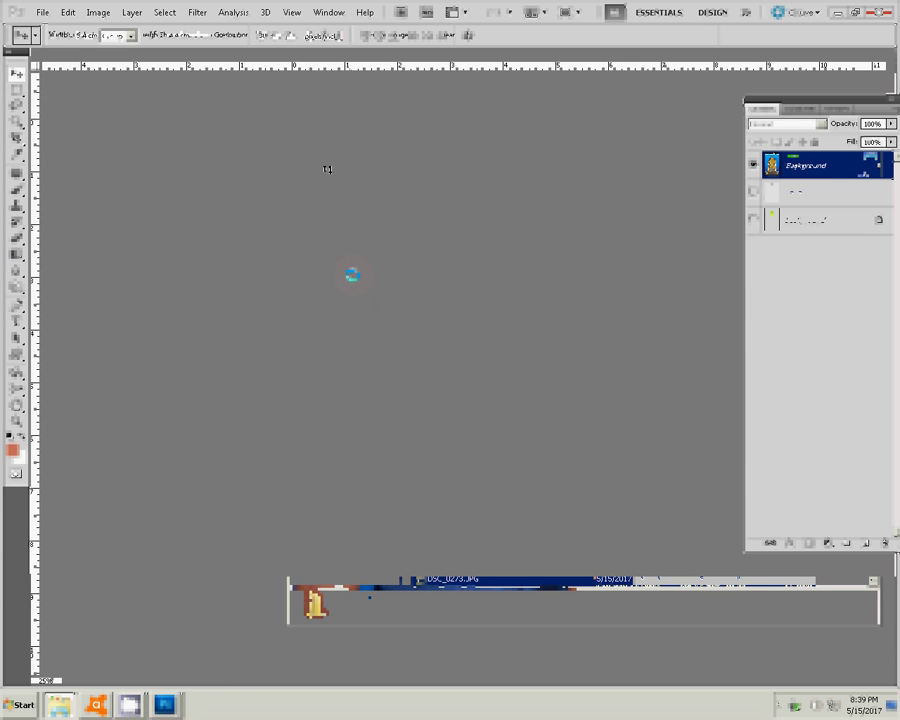
- Crop the photo around the portrait and zoom in to 400% on the man's face
drag(326, 158, 635, 547)
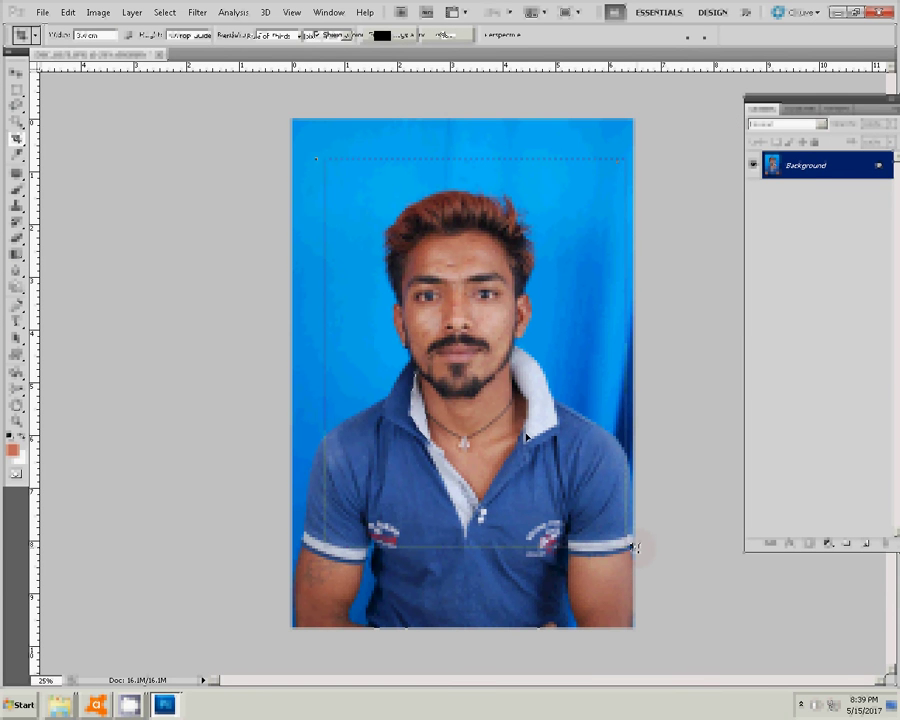
key(Return)
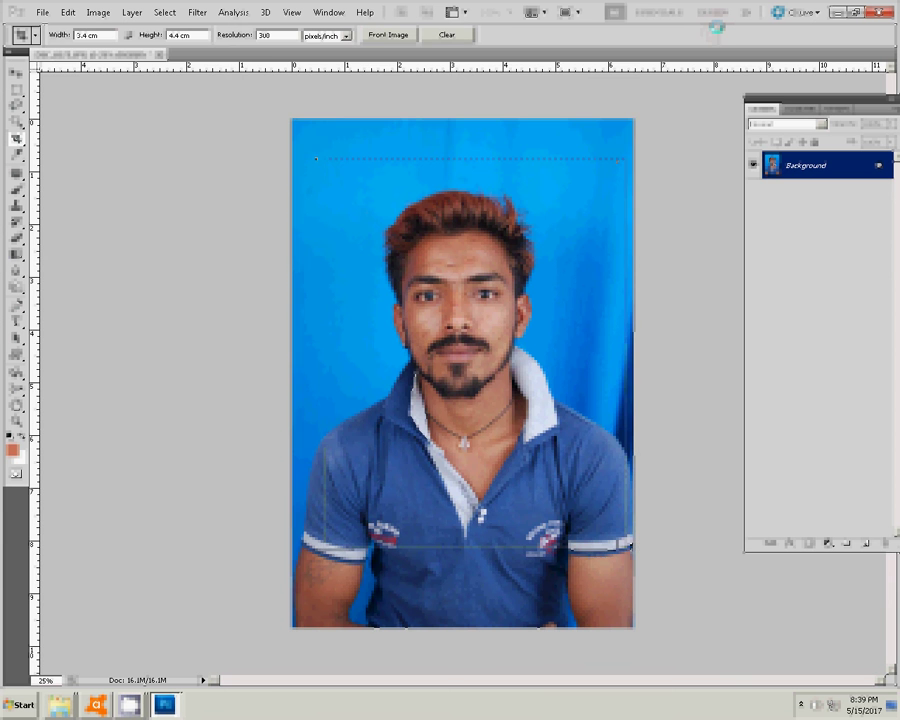
right_click(487, 358)
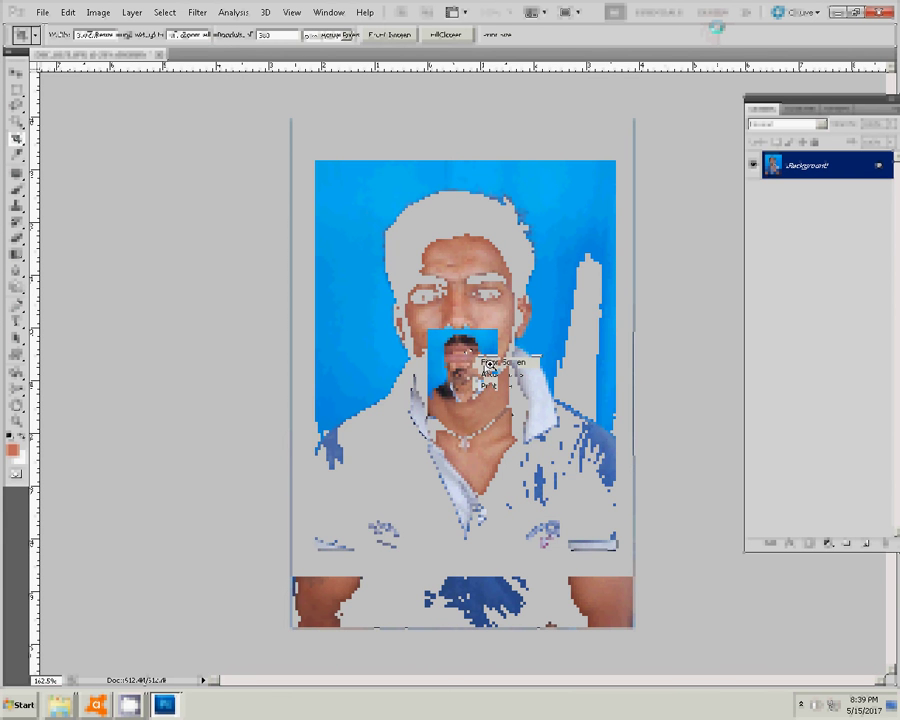
scroll(491, 350, up, 2)
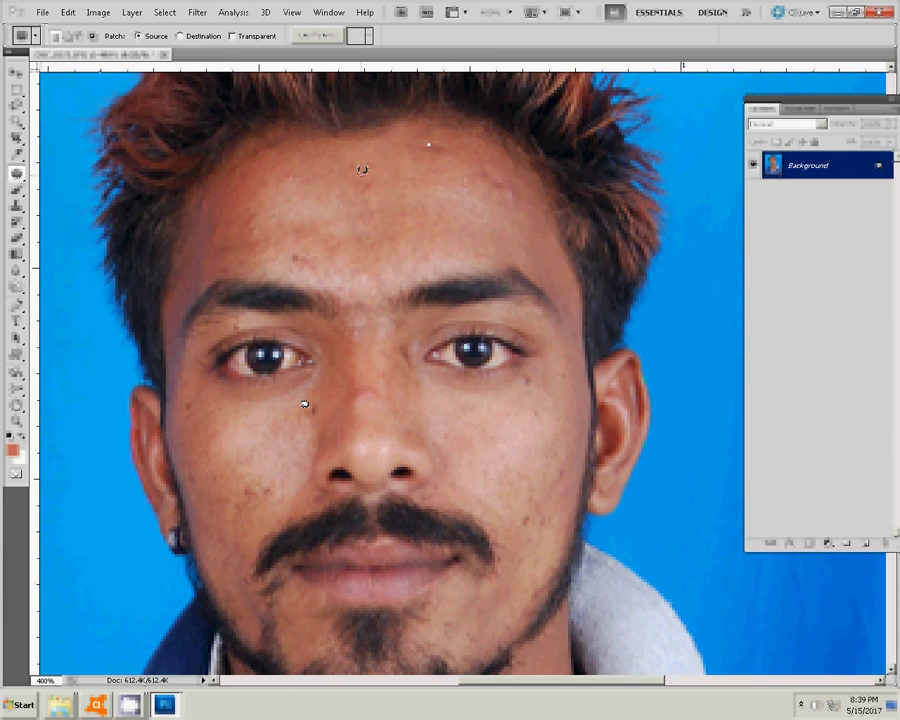
- Patch out the blemish below the left eye, deselect, and zoom back out to the whole portrait
drag(304, 402, 280, 420)
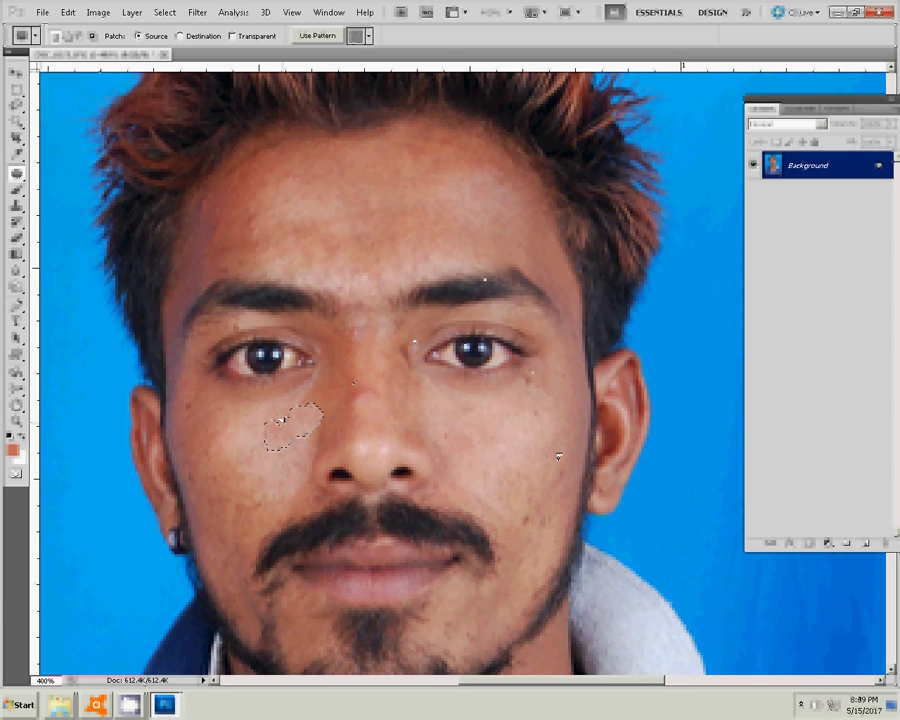
key(ctrl+d)
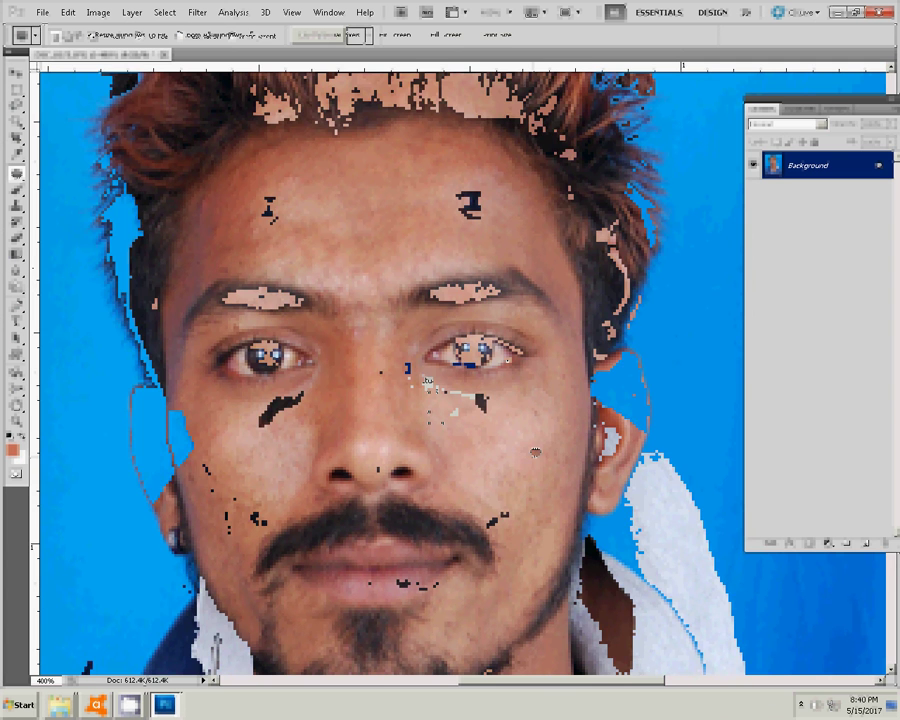
drag(536, 452, 337, 364)
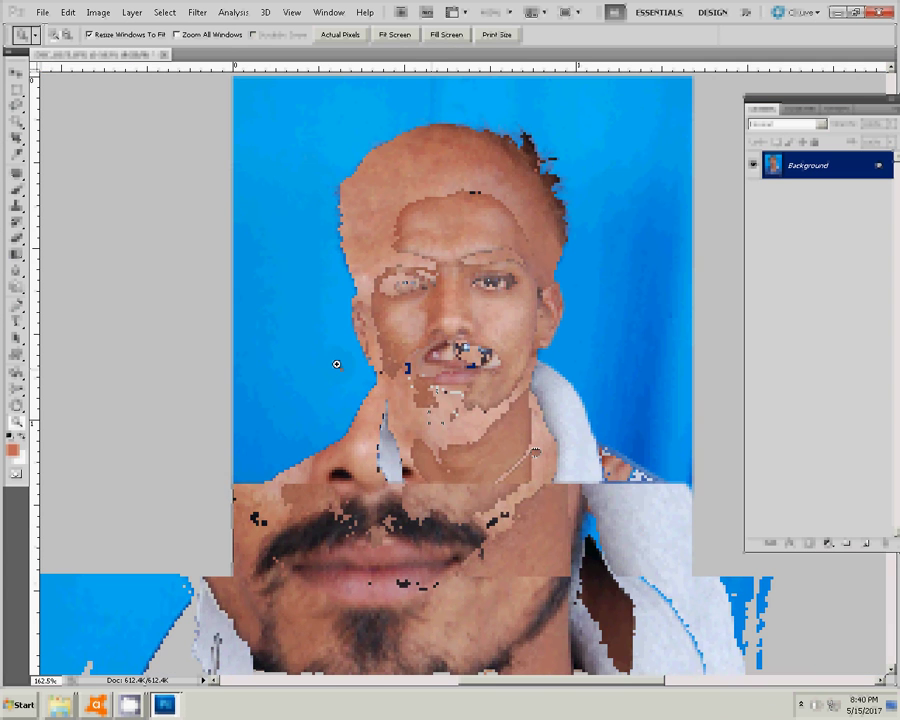
- Show the Actions panel, zoom in one step, and pick the Blur tool
click(818, 112)
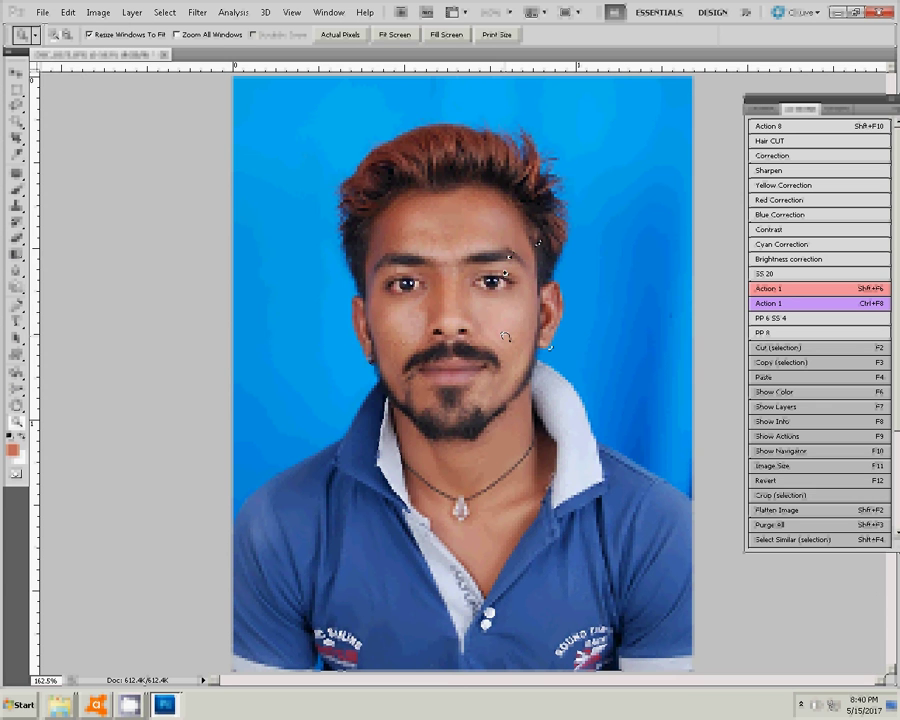
click(555, 267)
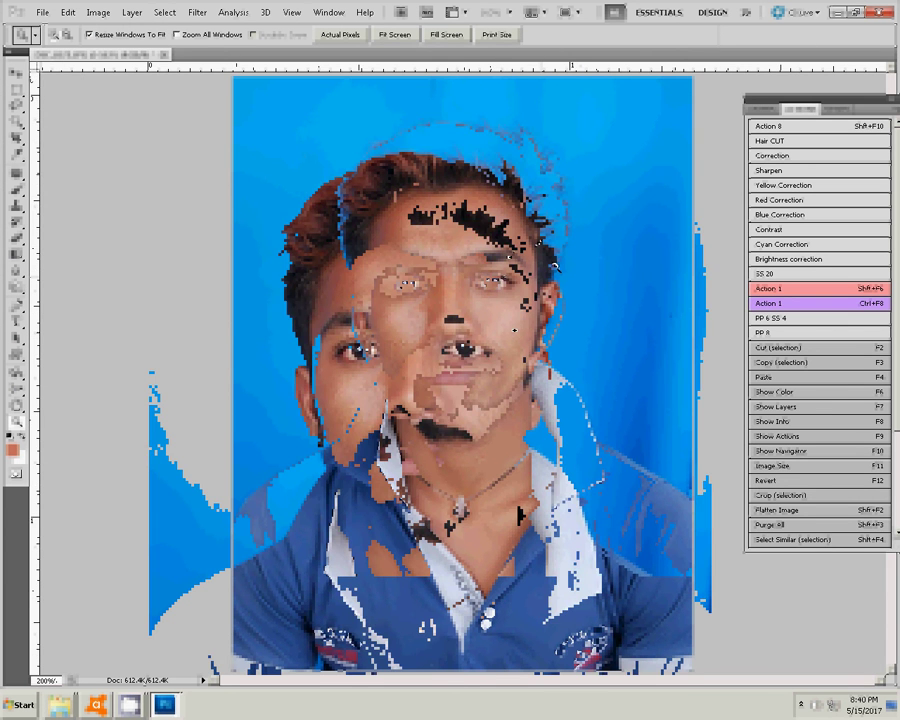
key(r)
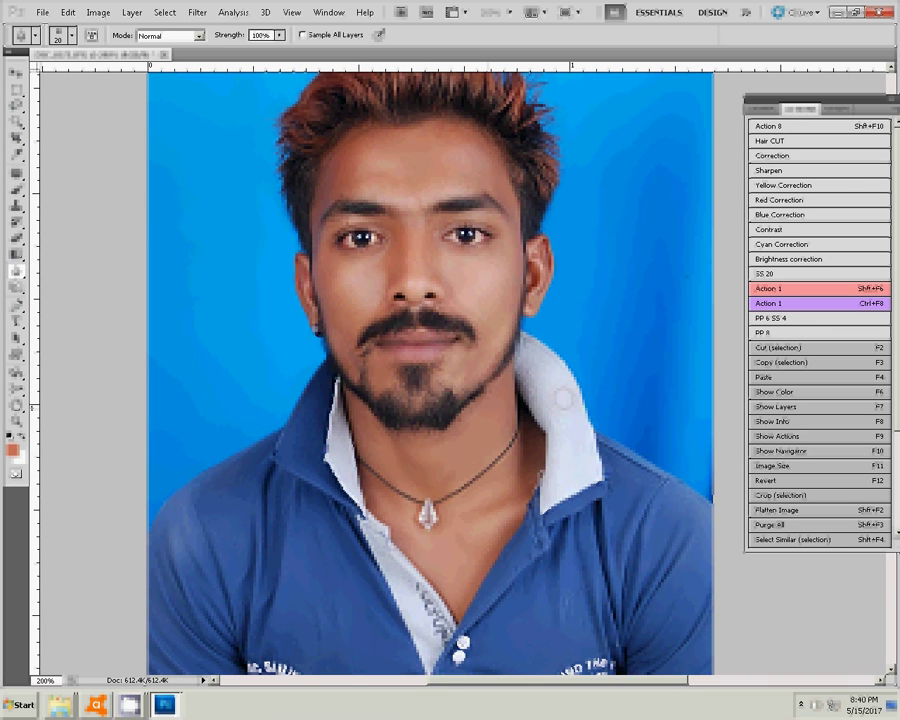
- Add a Selective Color adjustment layer with Colors set to Blacks, then close its settings
key(z)
alt+click(480, 344)
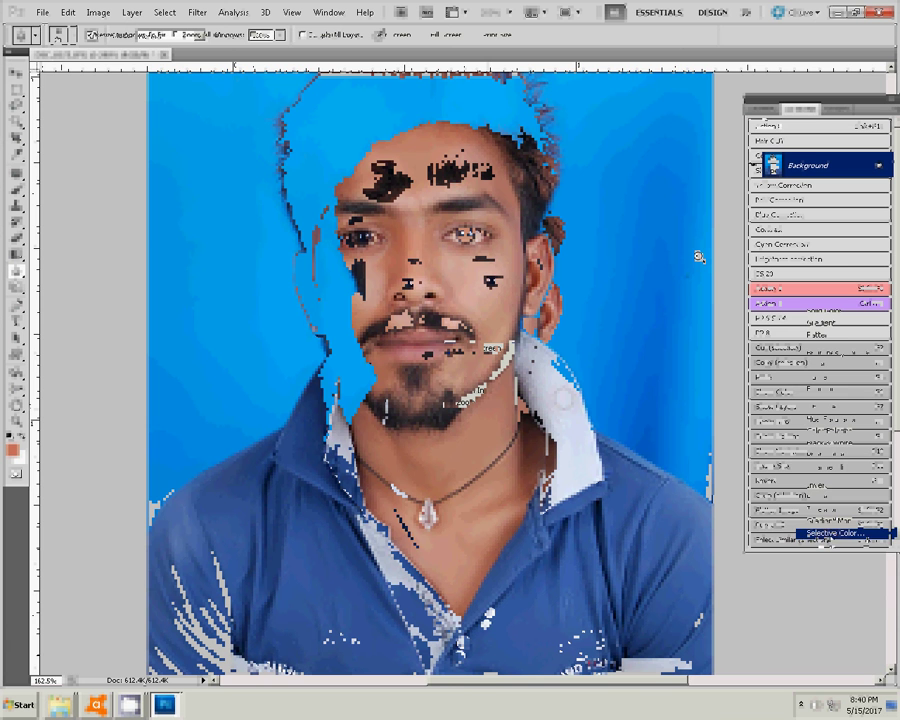
click(648, 224)
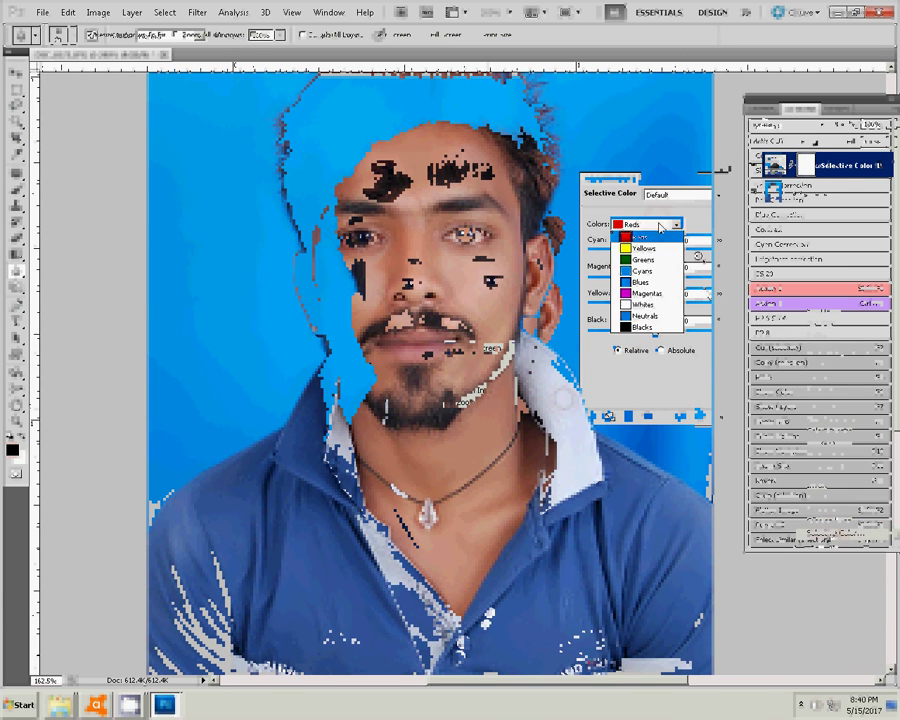
click(656, 328)
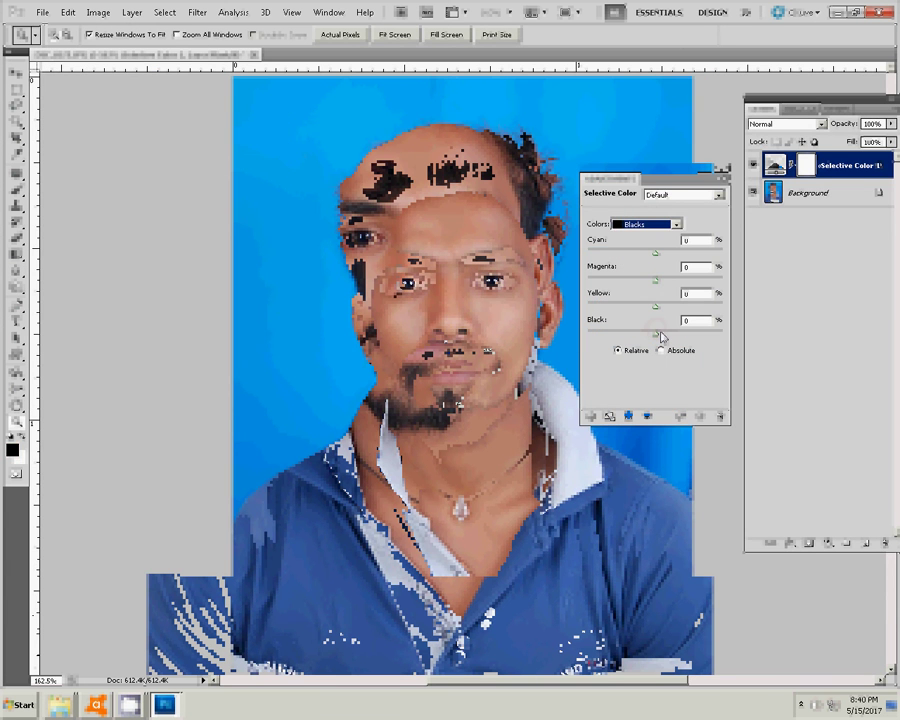
click(724, 175)
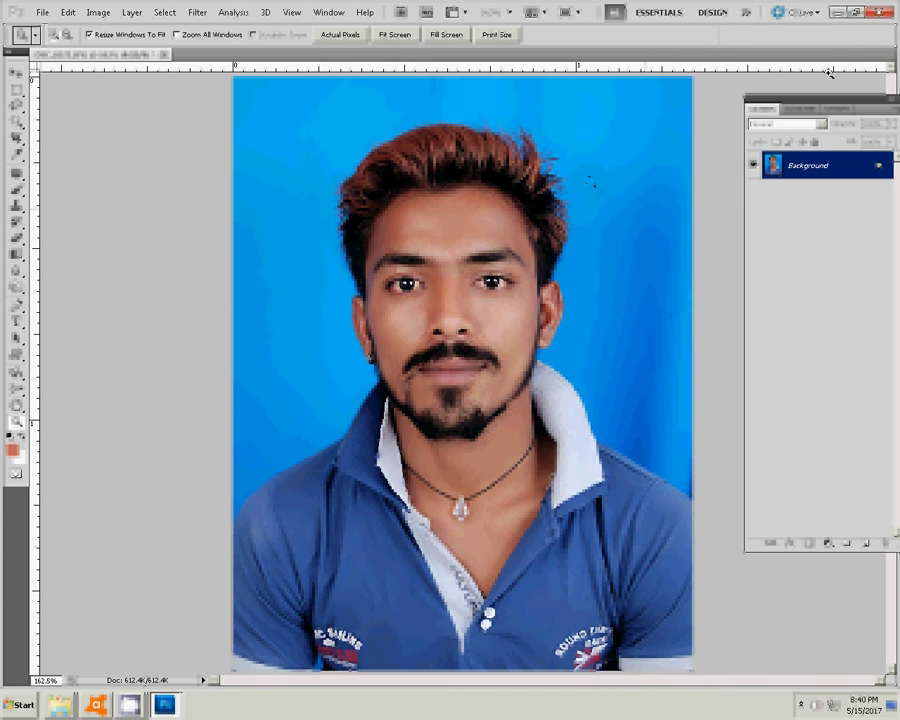
- Run the PP 8 action, accepting its Color Balance step, to build the eight-copy sheet
click(800, 108)
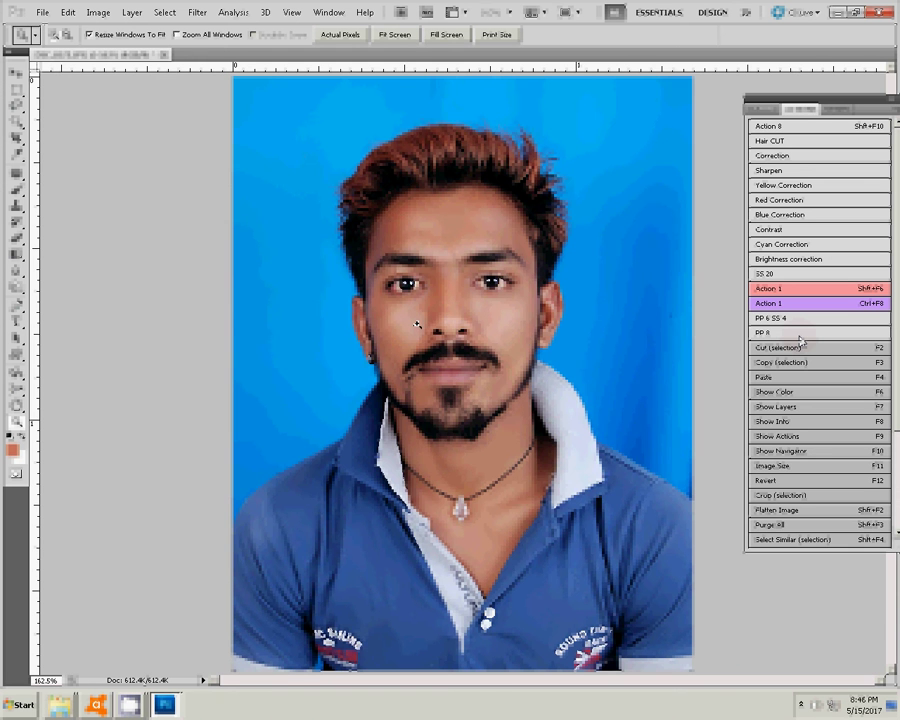
click(800, 338)
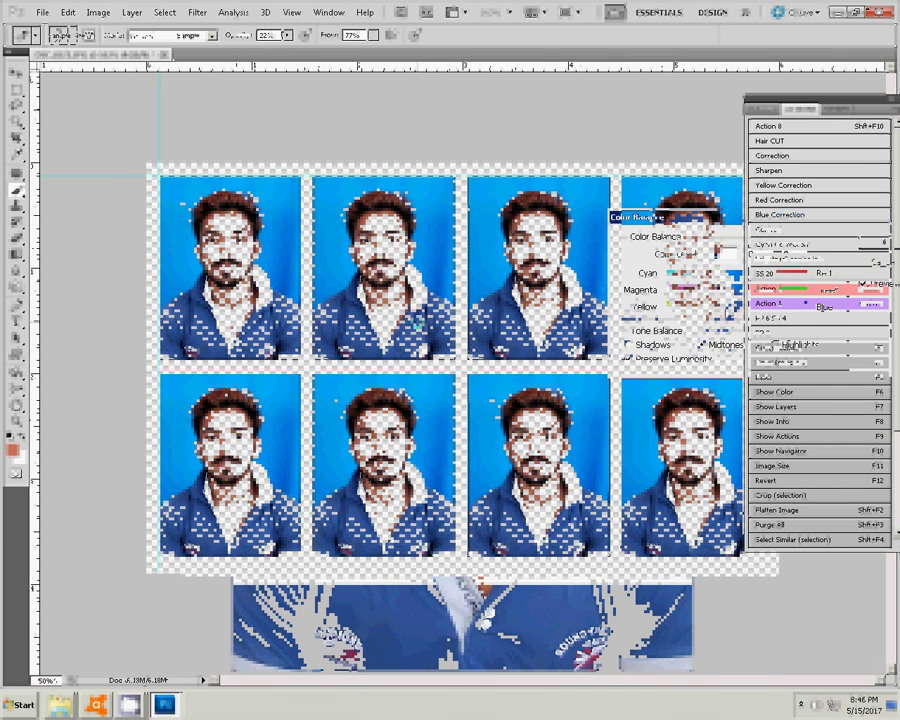
click(882, 242)
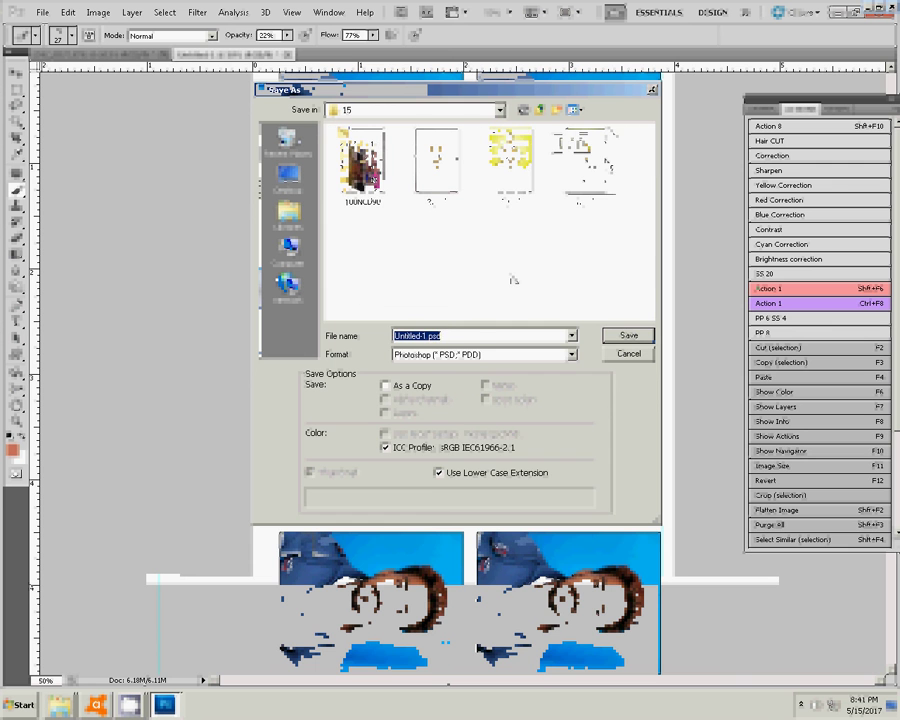
- Save the eight-photo sheet as JPEG file 1 in folder 15 and bring up Print
click(480, 354)
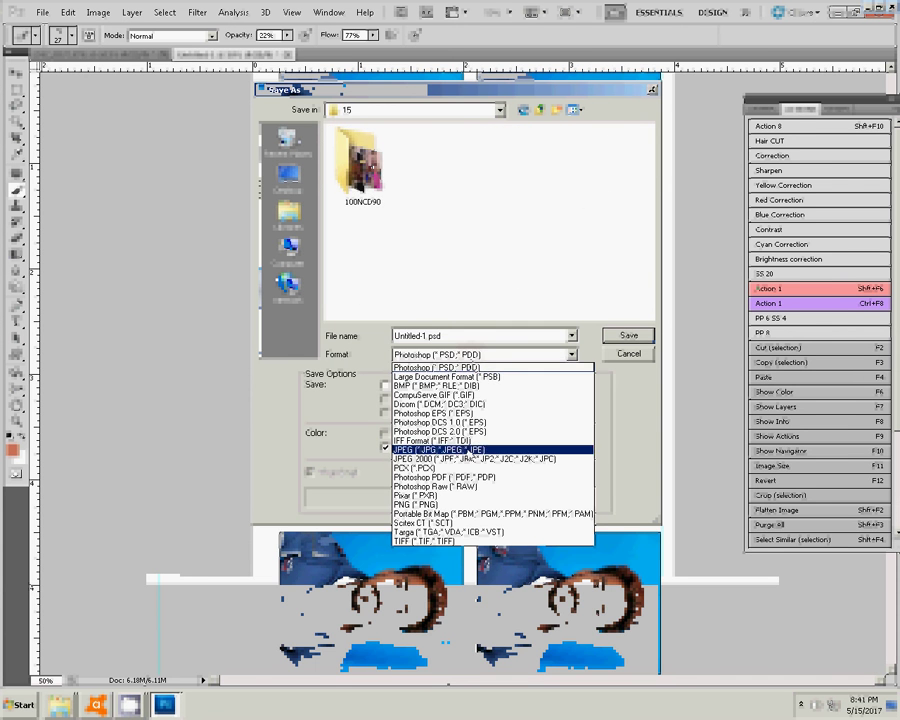
click(470, 448)
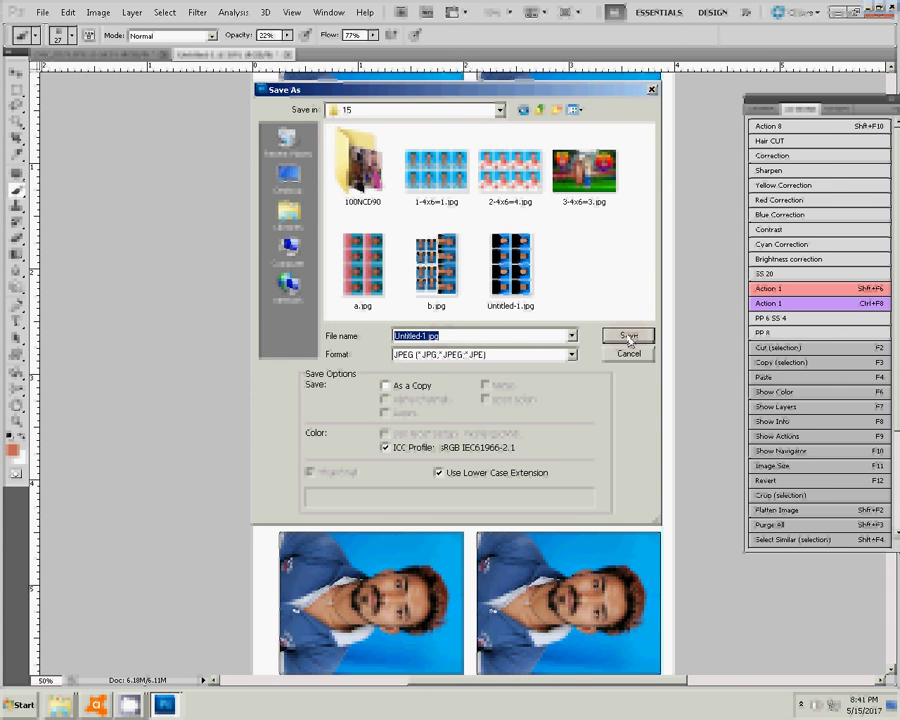
text(1)
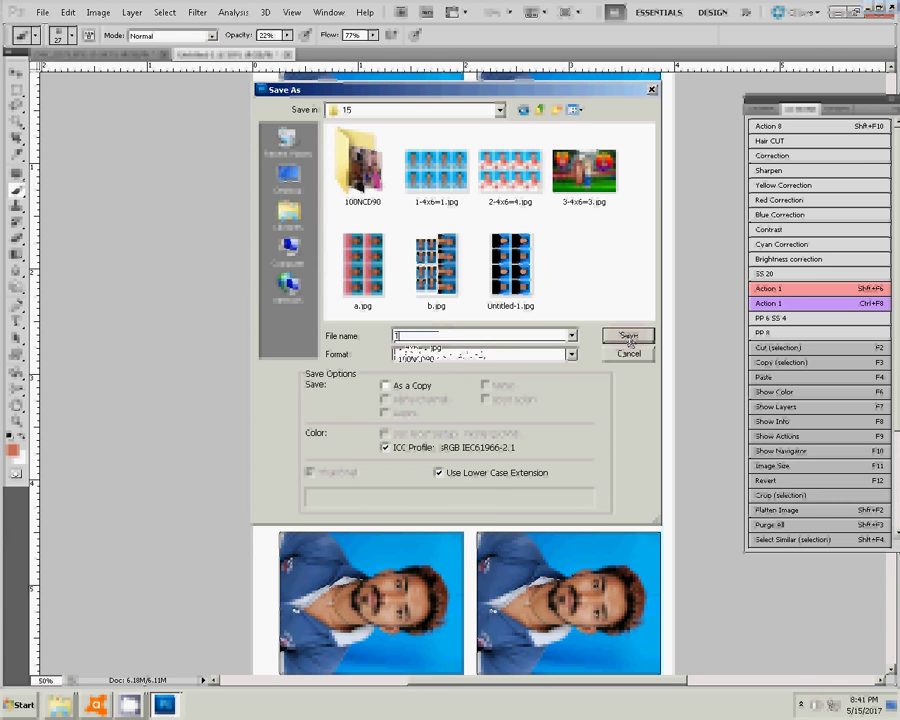
click(628, 338)
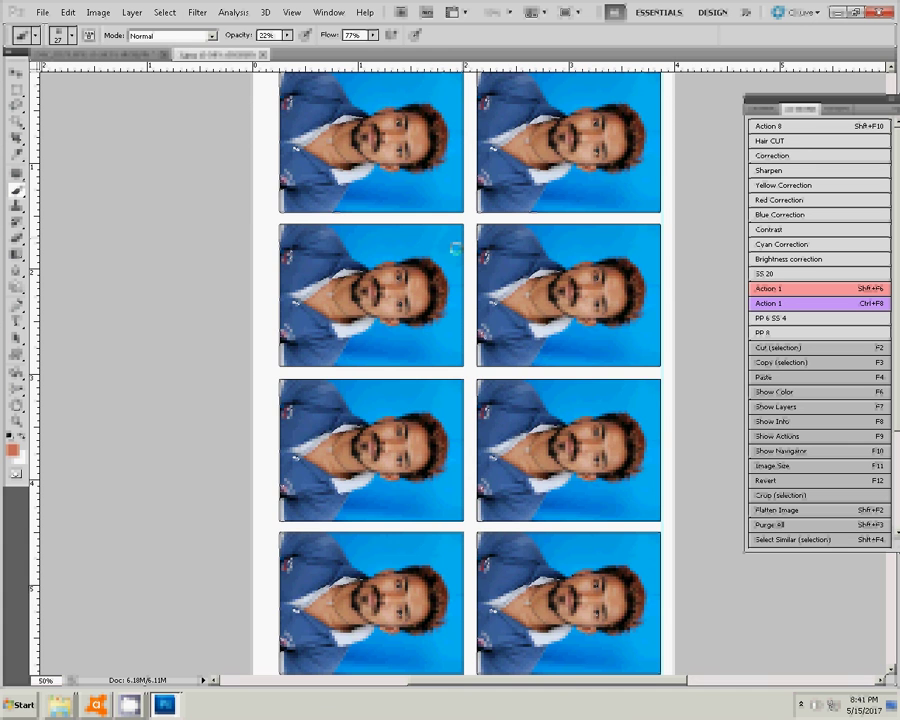
key(ctrl+p)
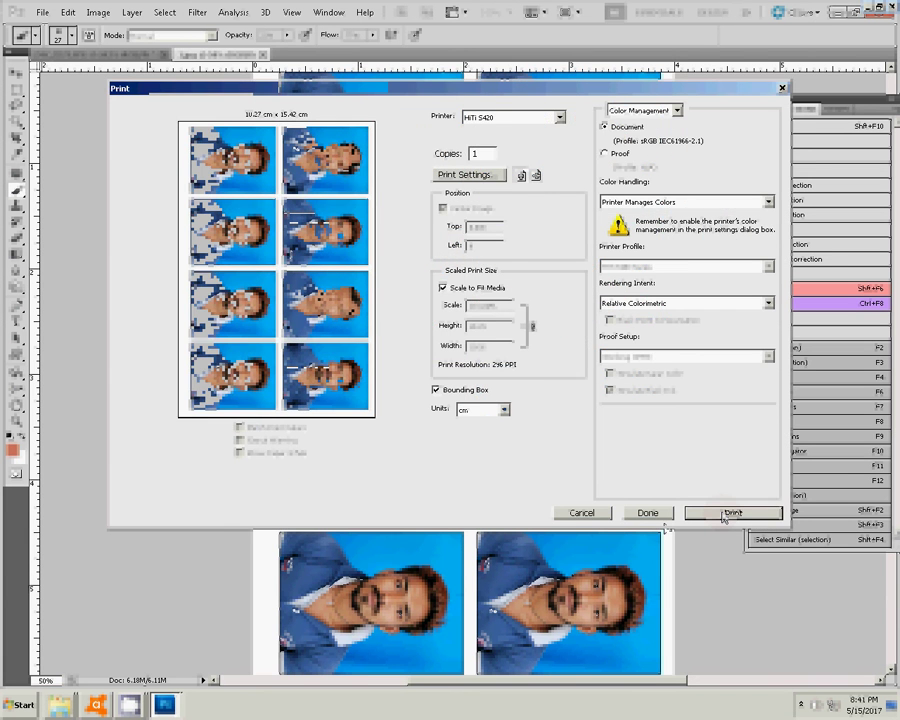
- Print one copy of the sheet on the HiTi S420, then switch to the Explorer window
click(724, 514)
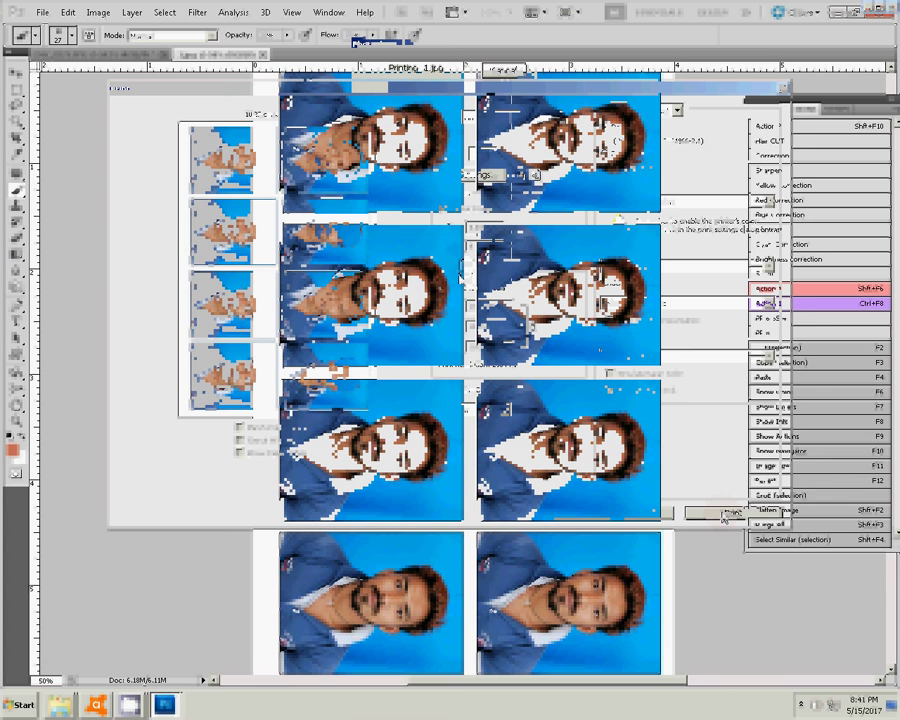
key(alt+Tab)
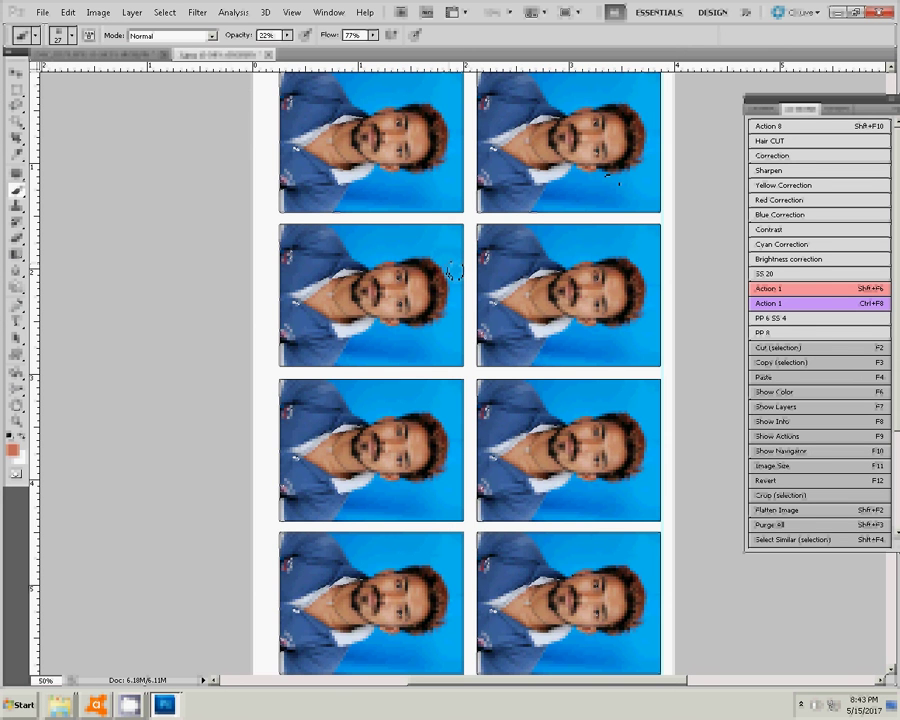
- Close the passport print sheet and the DSC_0273.JPG portrait, discarding changes to both
key(ctrl+w)
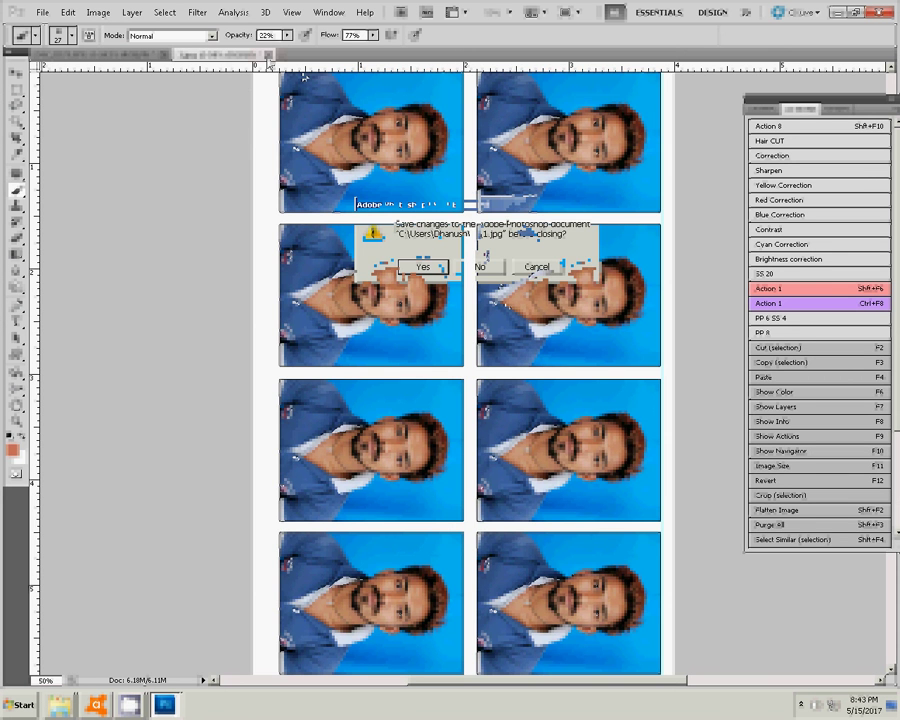
click(481, 268)
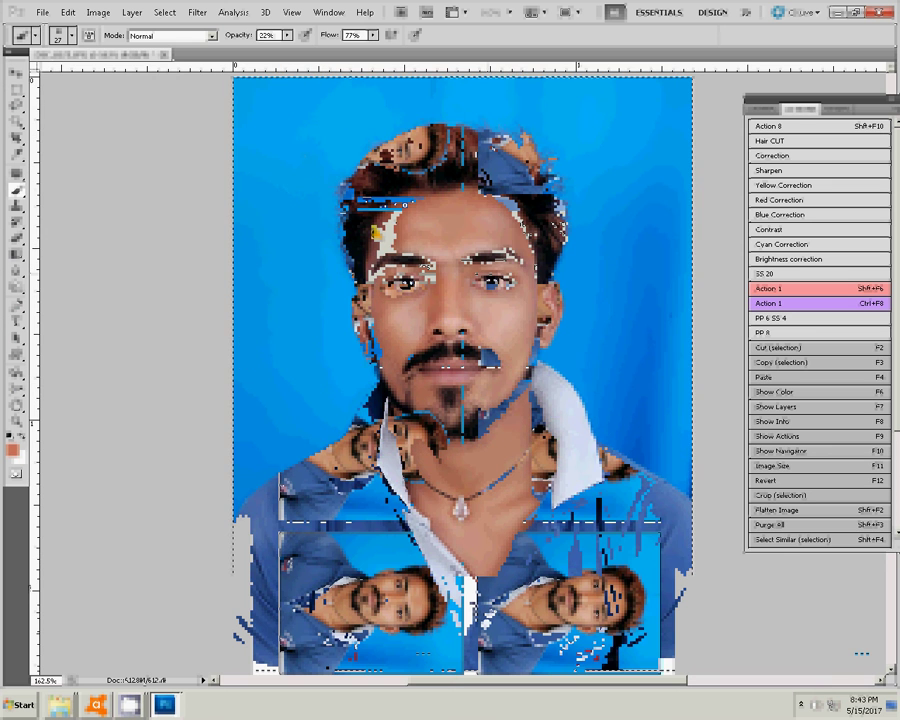
click(163, 55)
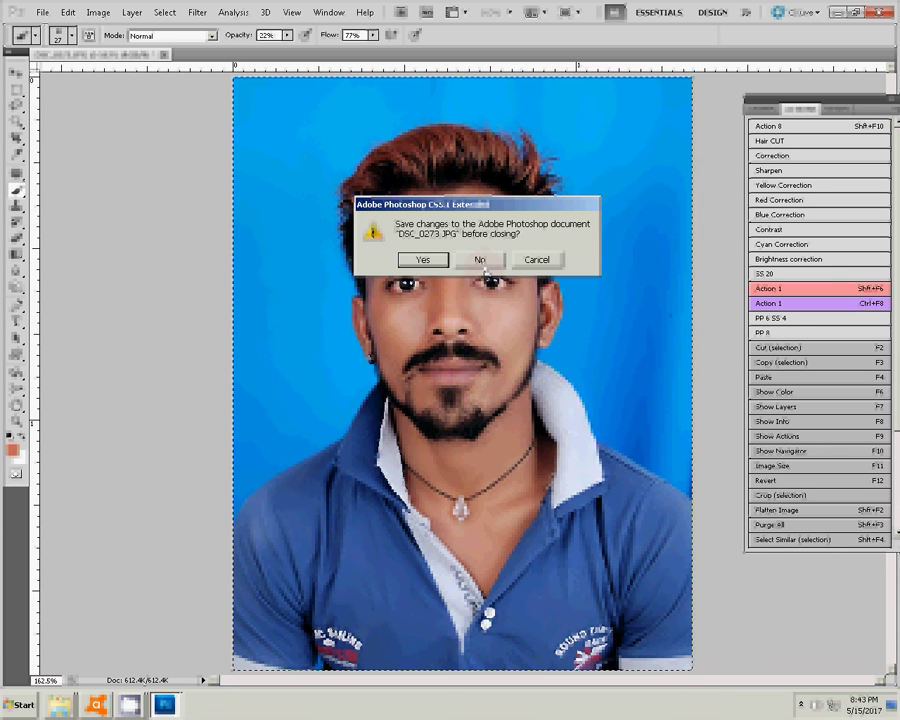
click(480, 260)
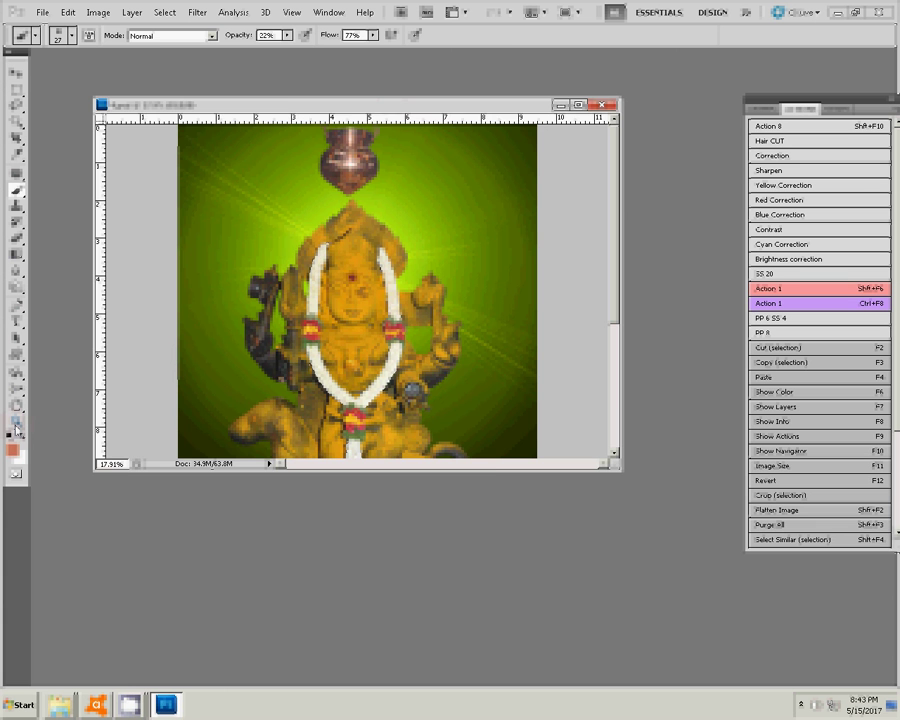
- Zoom the statue image to Fit on Screen so the whole photo shows
key(z)
right_click(412, 318)
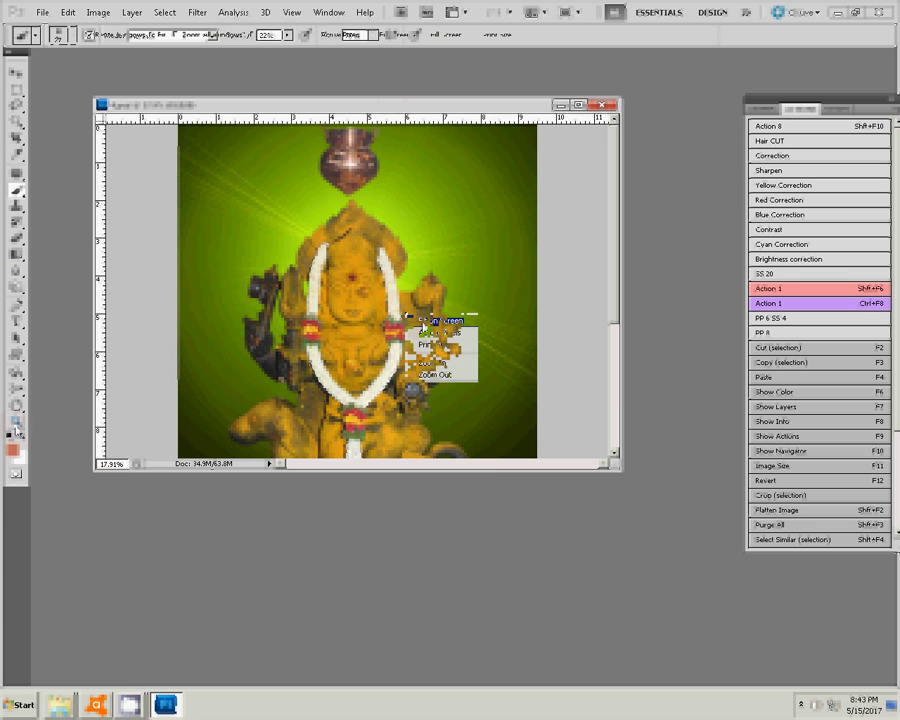
click(438, 320)
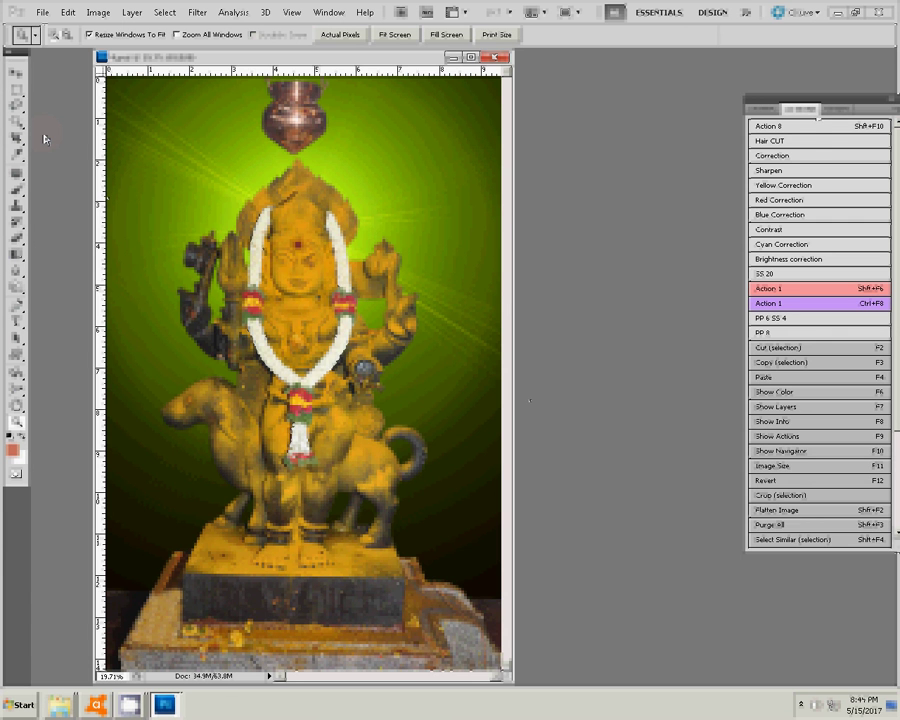
- Show the Layers panel, select Background, and hide Layer 2
key(F7)
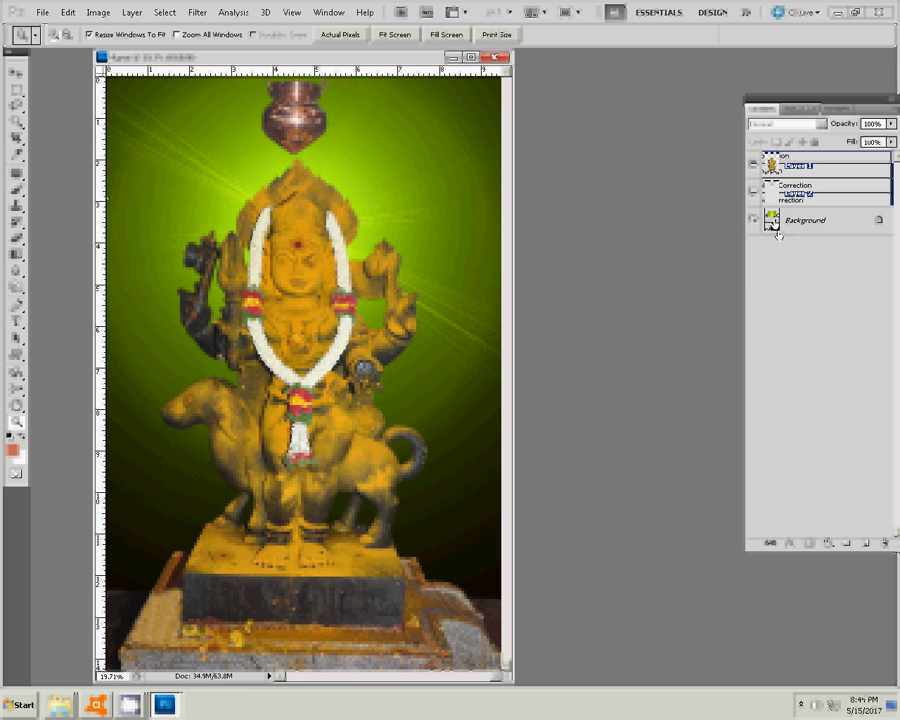
click(778, 225)
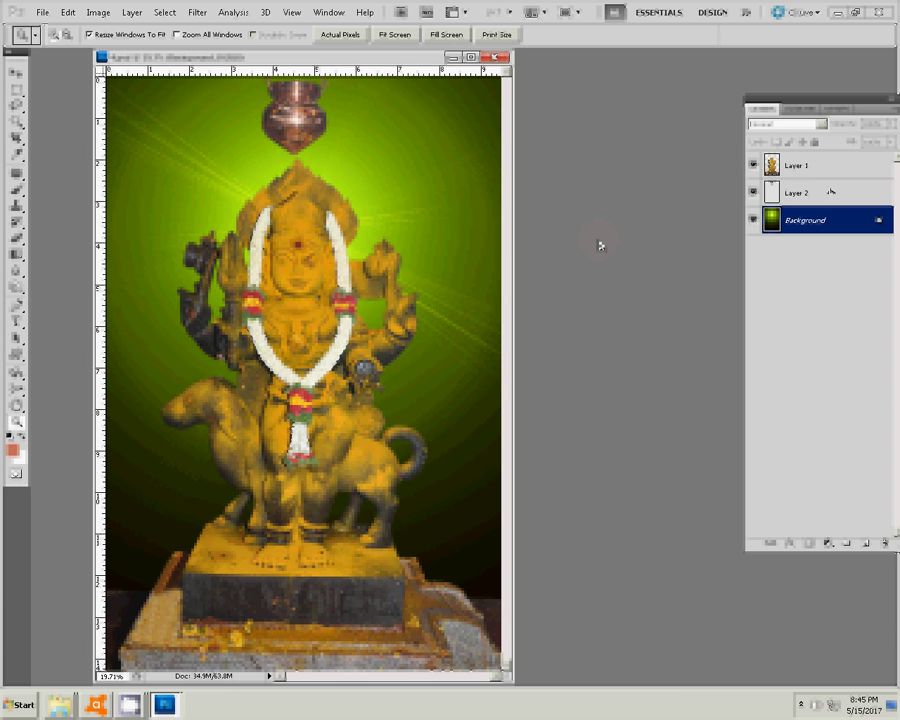
click(753, 192)
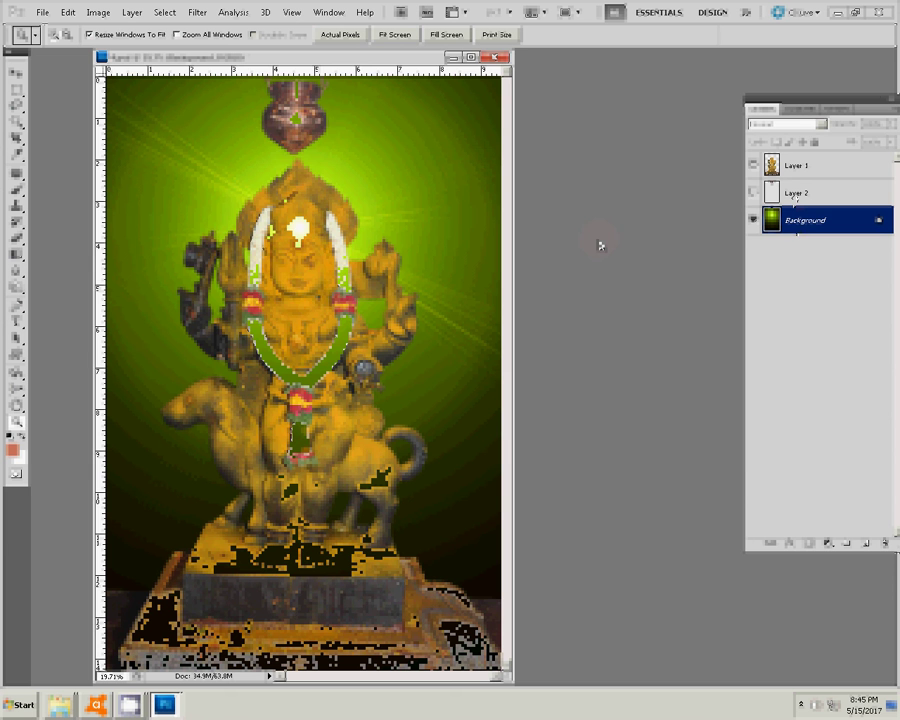
- Add a Solid Color fill layer above Background in deep red b00213
click(828, 543)
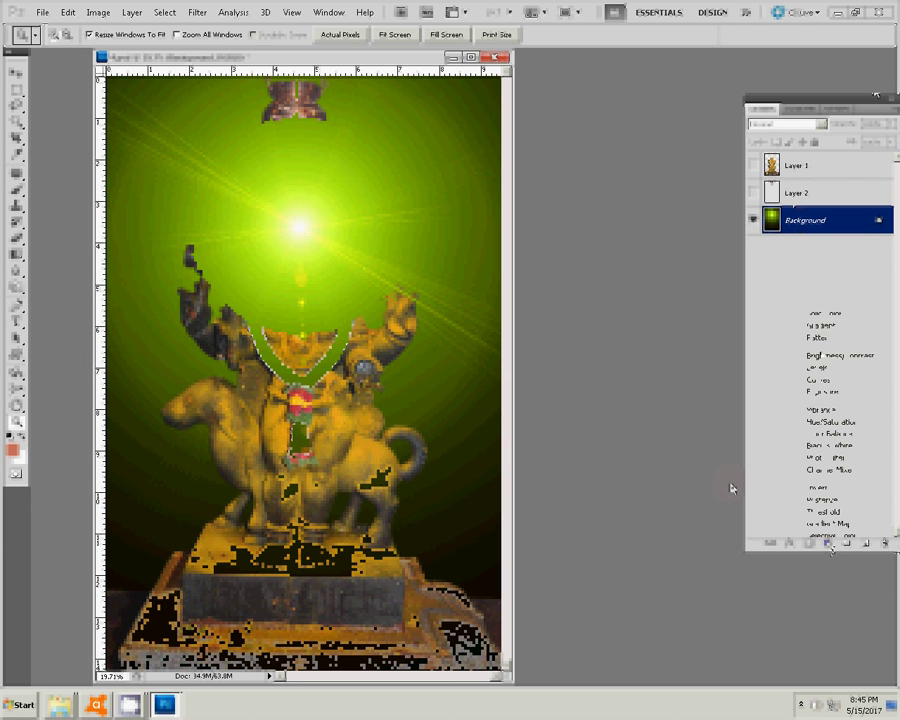
click(824, 313)
key(ctrl+v)
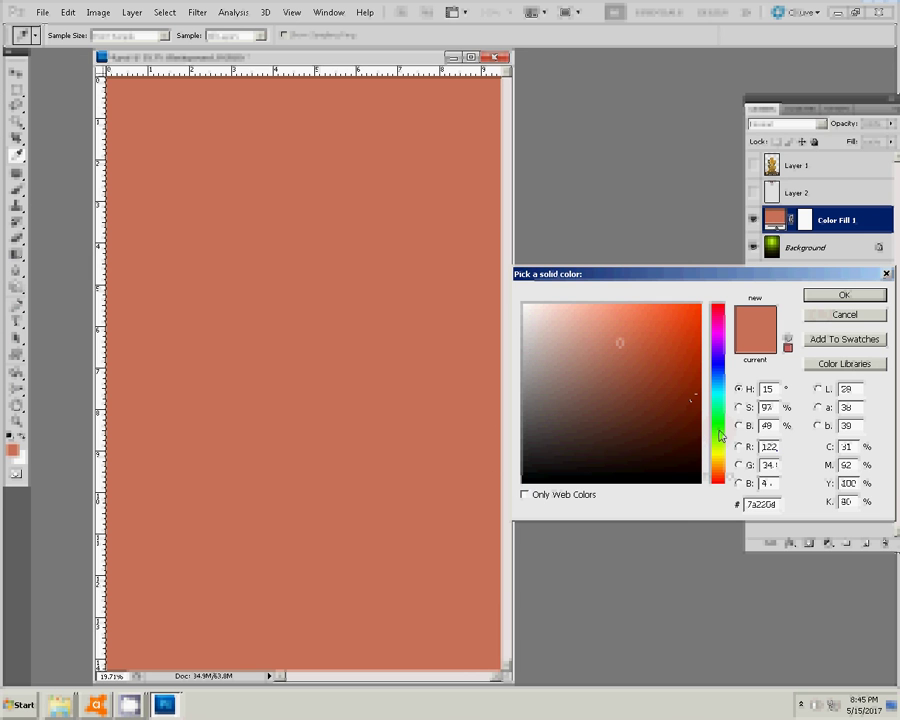
key(Tab)
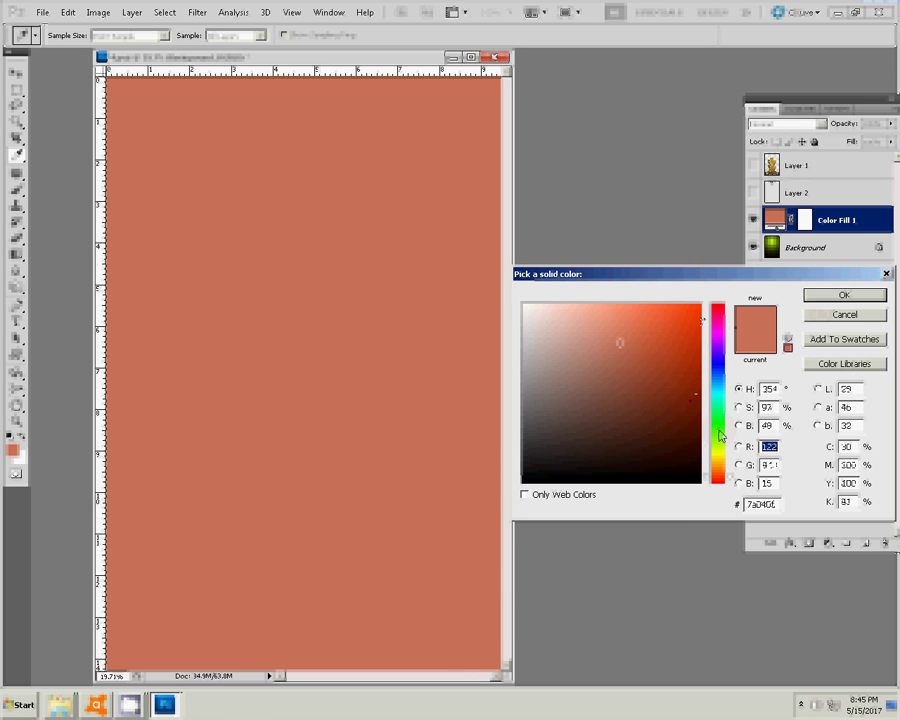
text(176)
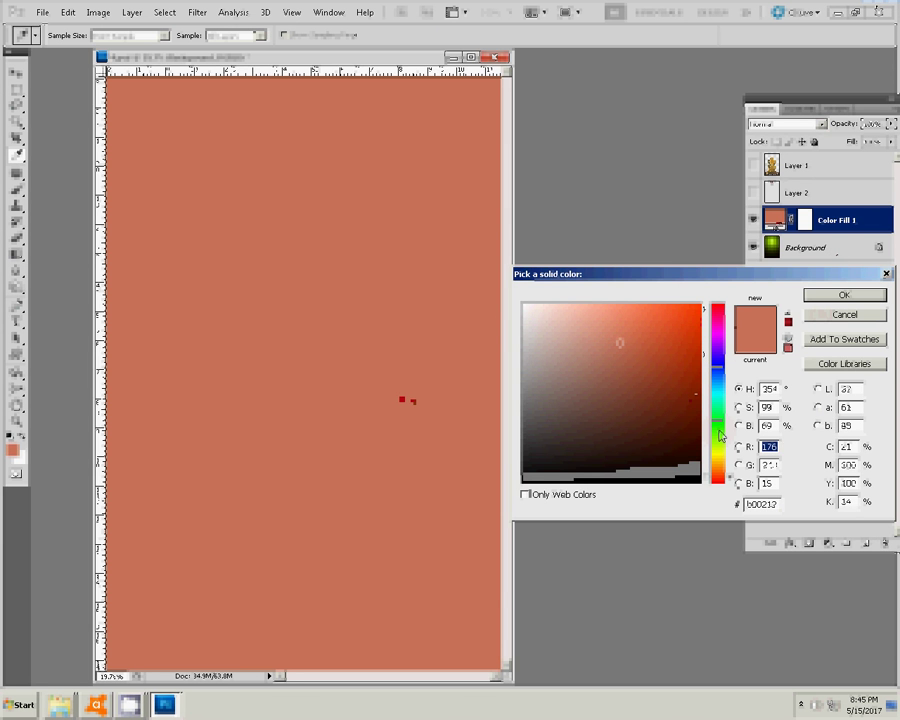
text(225)
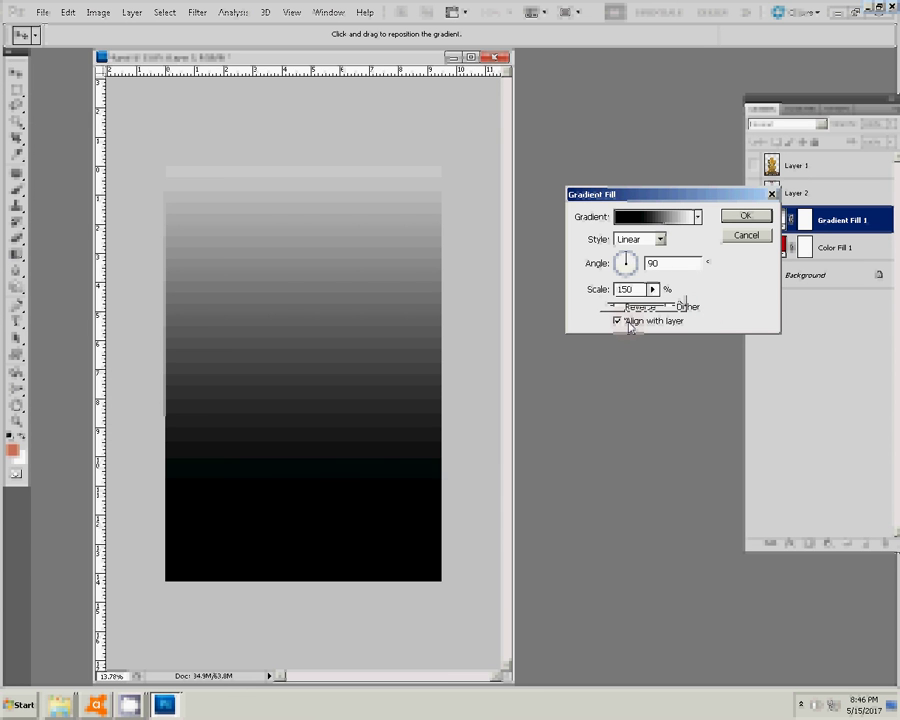
- Try the Radial and then the Angle style for the gradient fill
key(alt+Down)
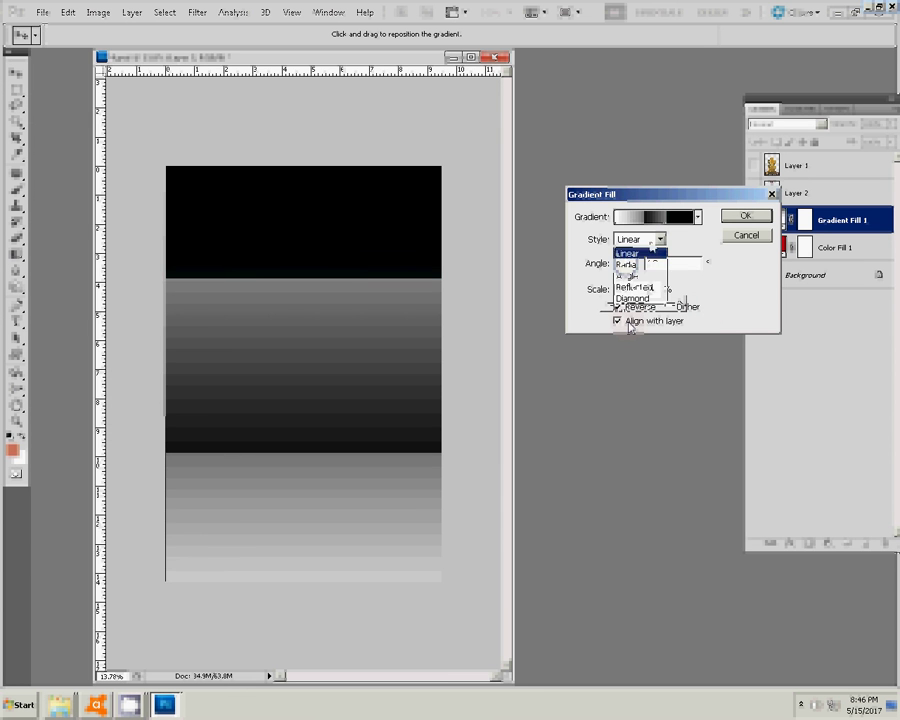
key(Down)
key(Return)
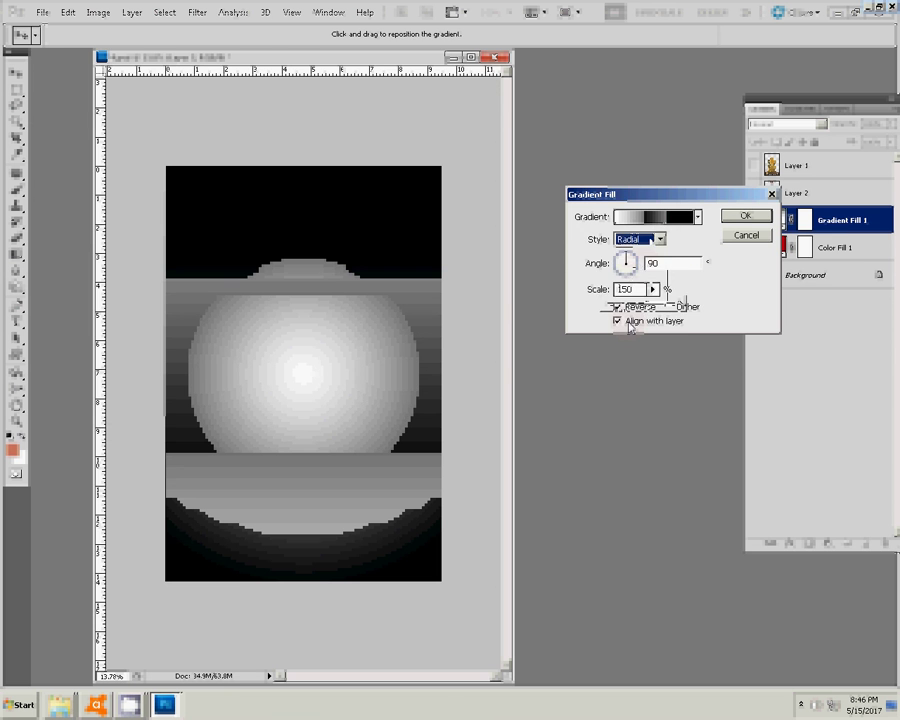
key(shift+Tab)
key(space)
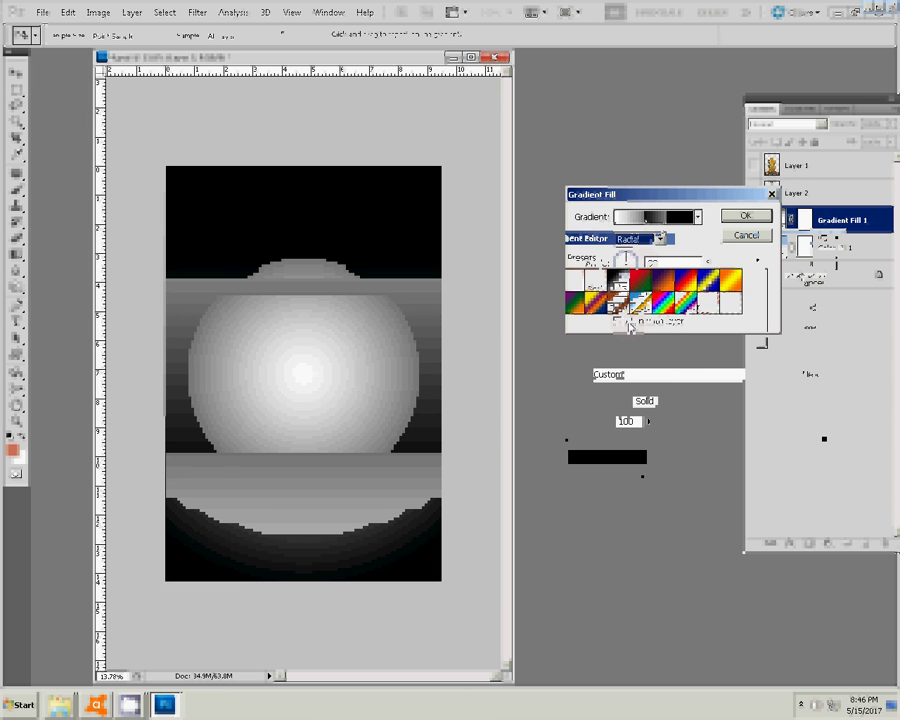
key(alt+Down)
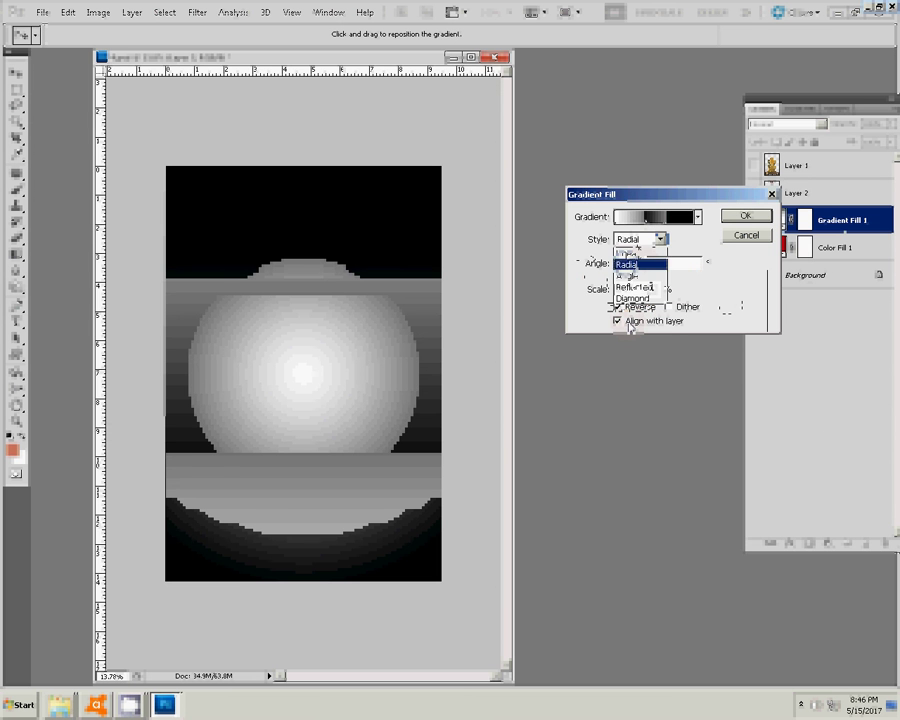
key(Down)
key(Return)
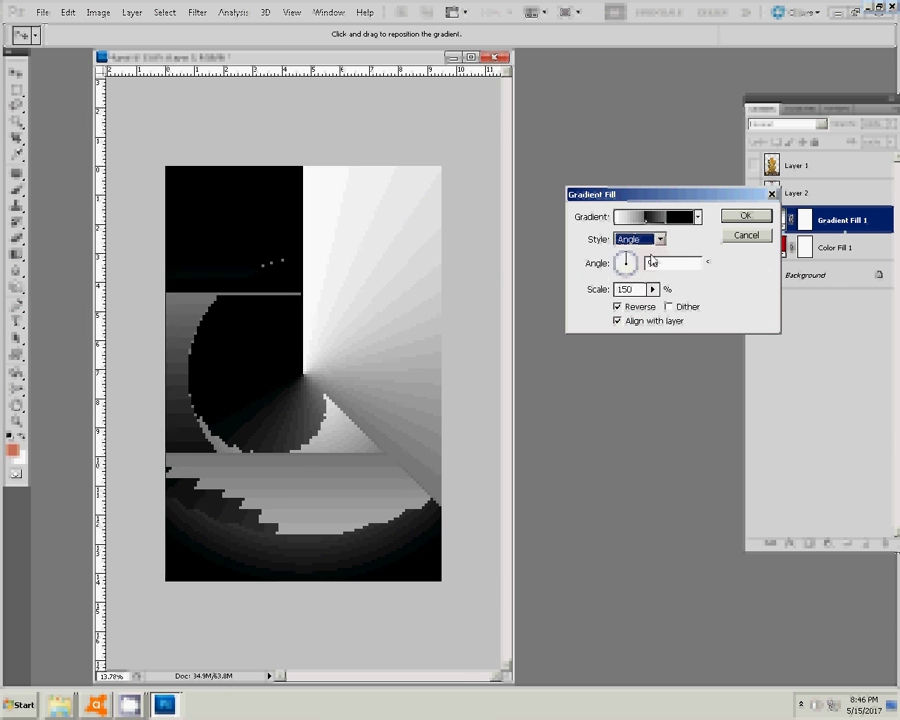
- Return the gradient to Radial, shift its centre upward, and start a new Gradient fill layer
click(640, 239)
click(630, 265)
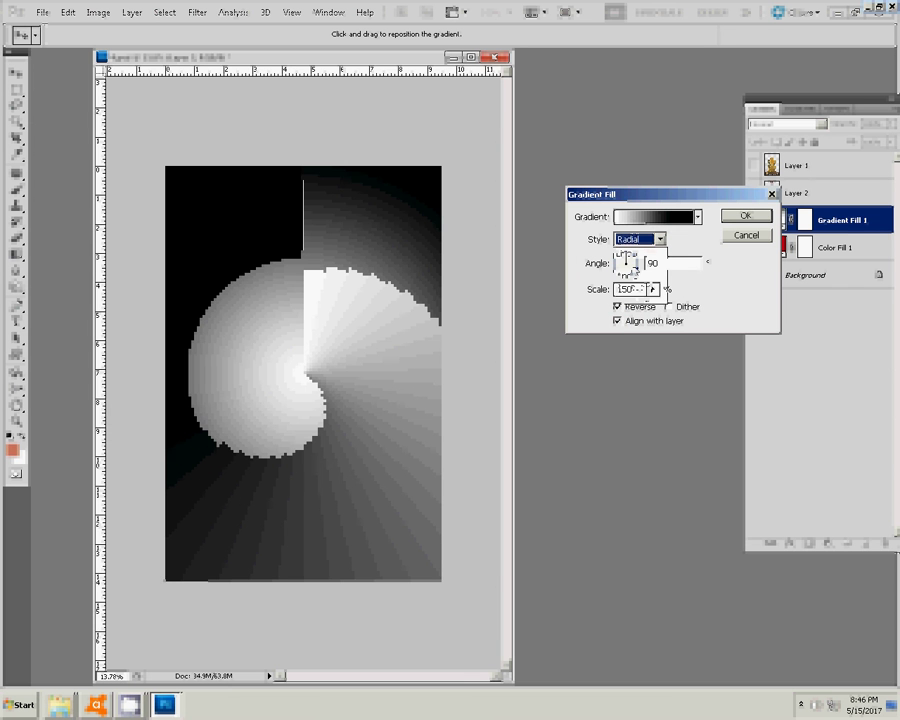
drag(305, 250, 302, 230)
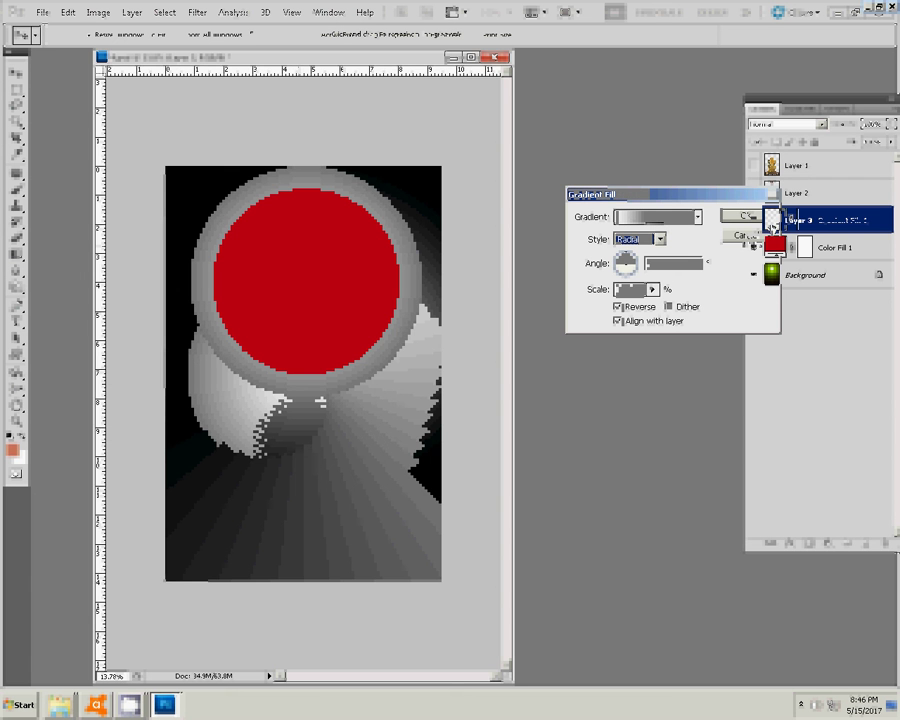
click(828, 543)
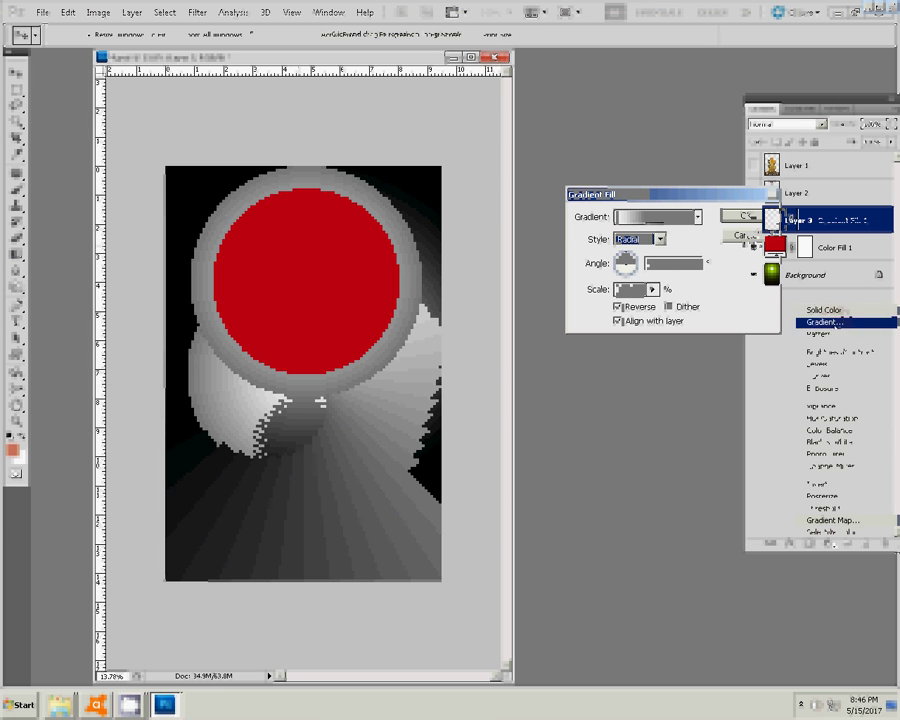
click(655, 219)
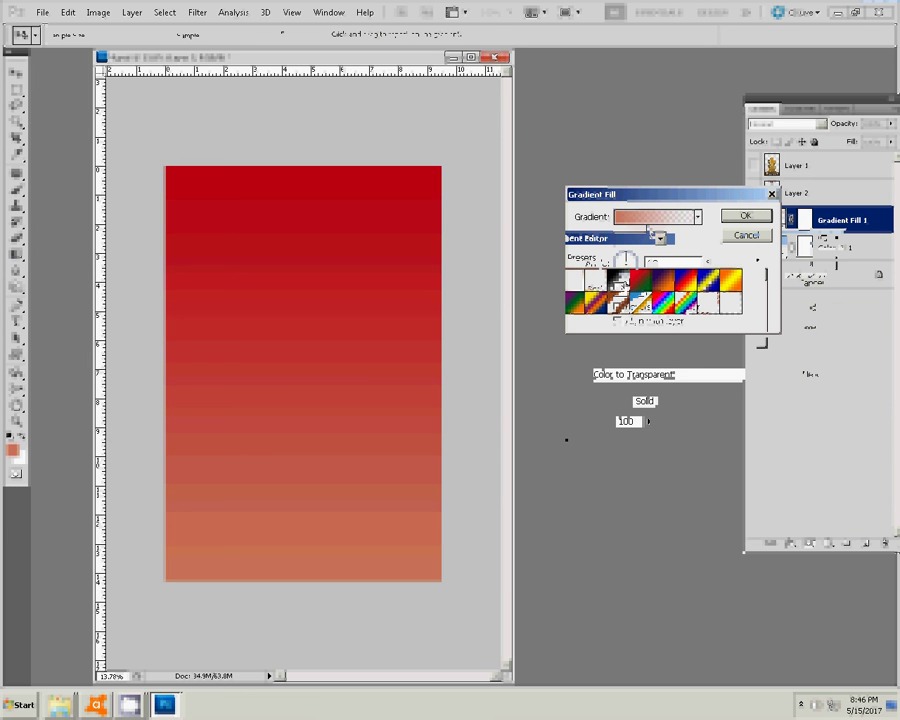
- Choose the foreground-to-transparent preset and make its starting colour stop near-black
click(617, 281)
click(596, 281)
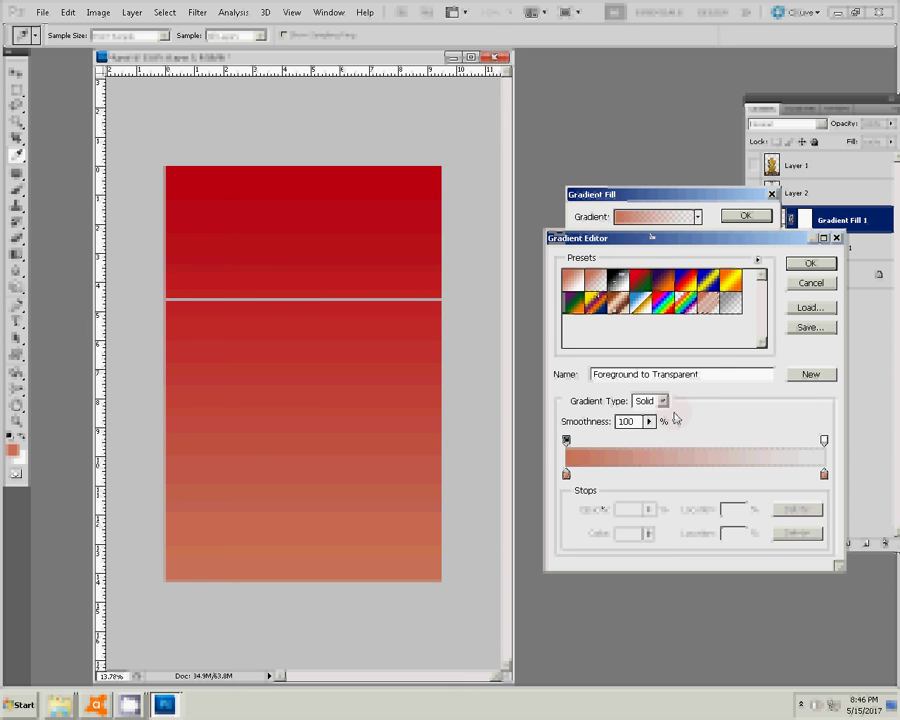
click(566, 474)
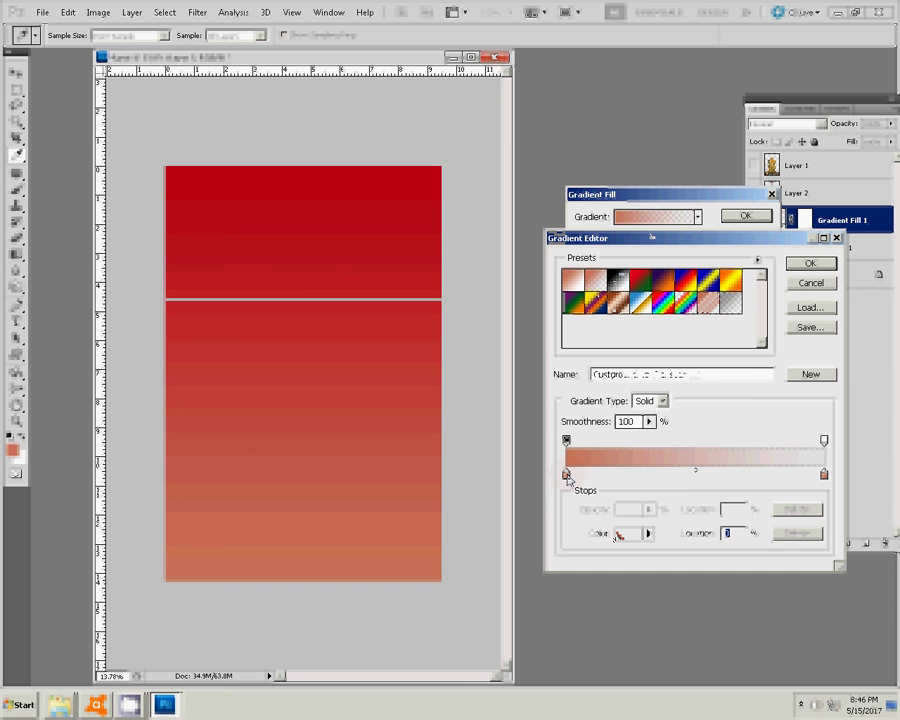
double_click(566, 474)
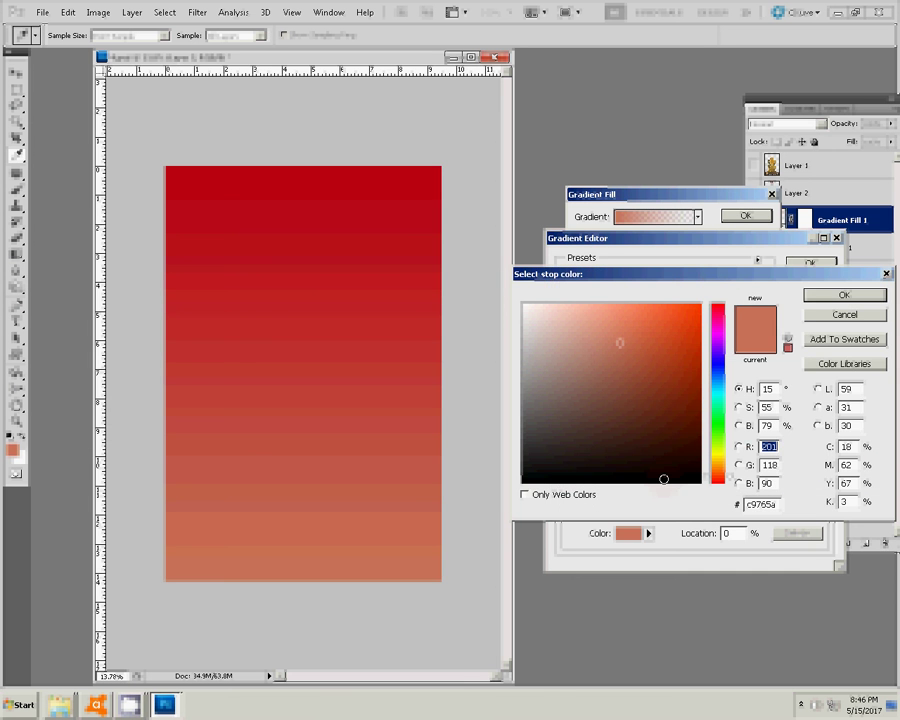
click(663, 479)
key(Return)
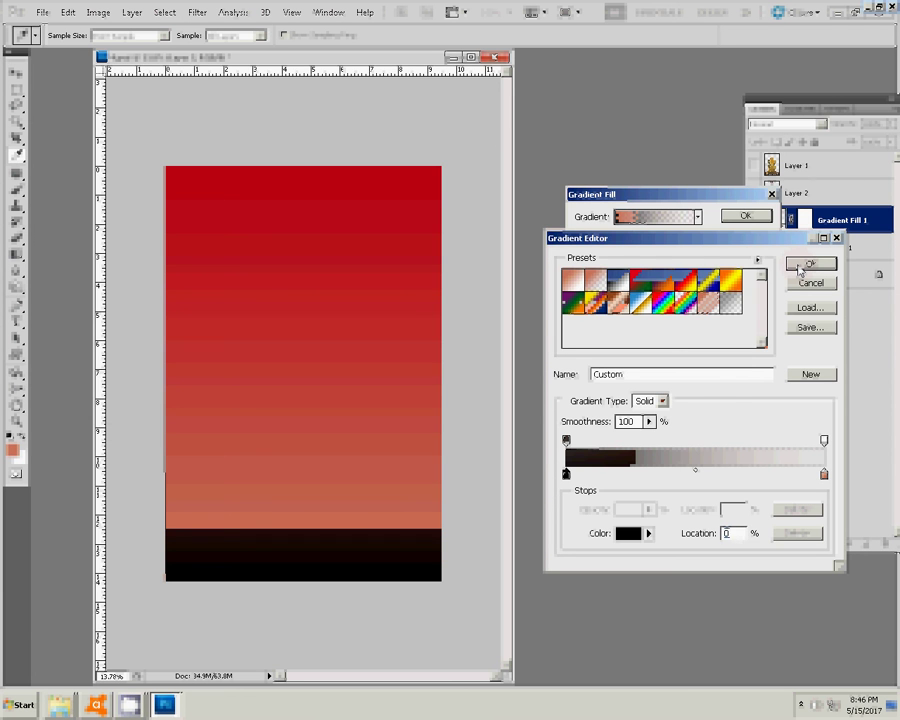
click(800, 268)
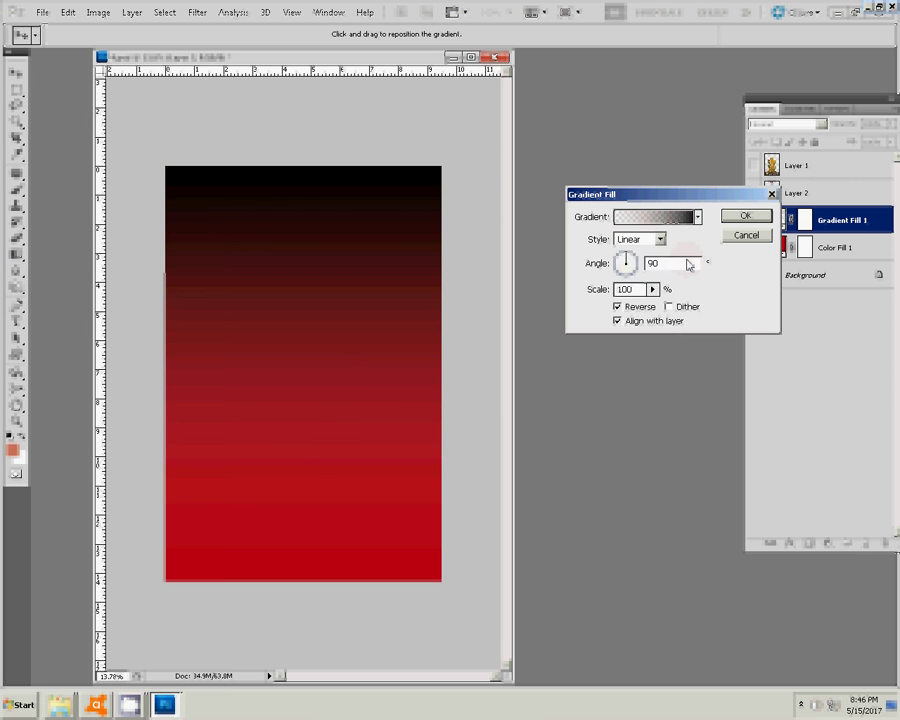
- Set Gradient Fill 1 to a reversed, dithered Radial style at about 83% scale
click(640, 239)
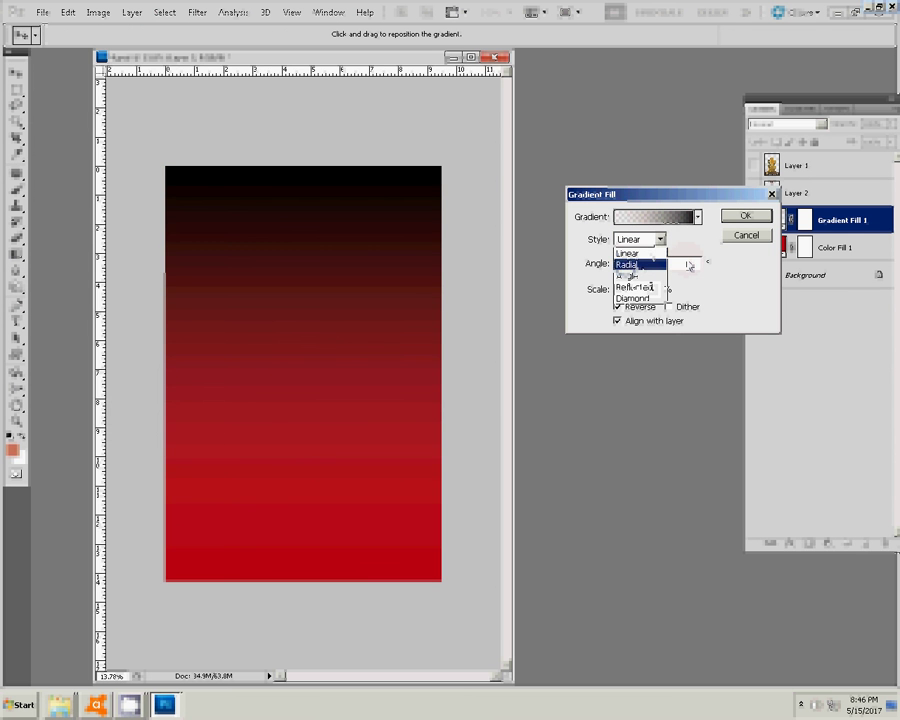
click(640, 264)
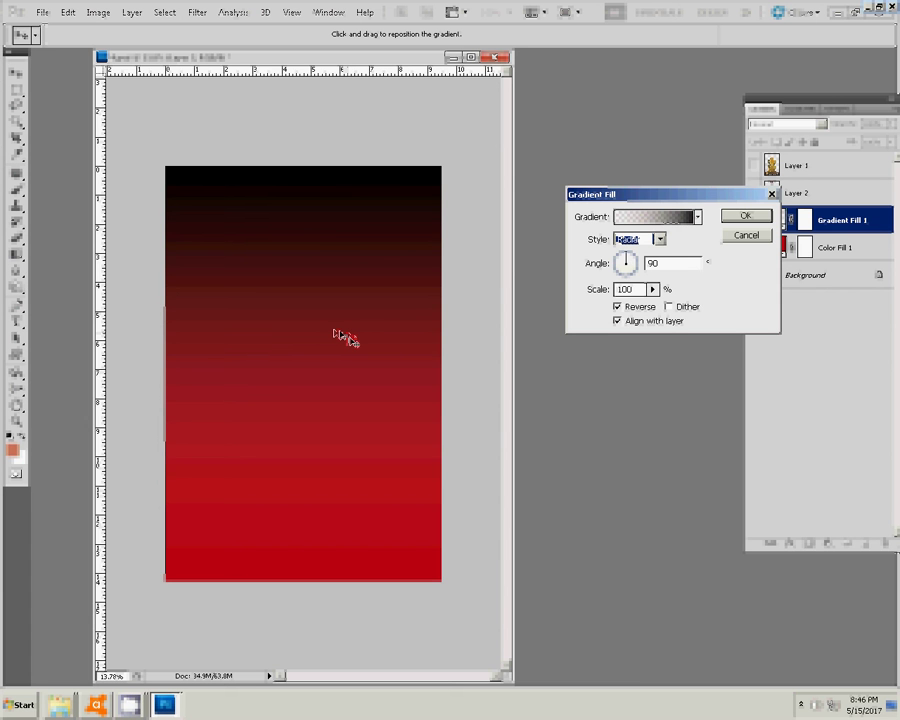
click(669, 306)
click(669, 306)
click(669, 306)
click(653, 289)
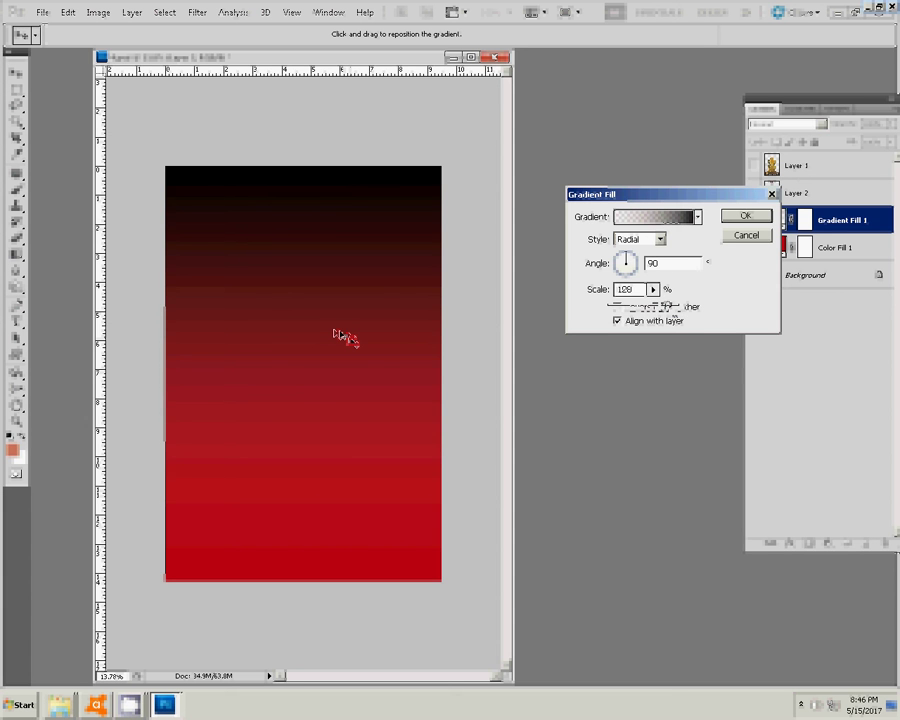
drag(645, 306, 677, 306)
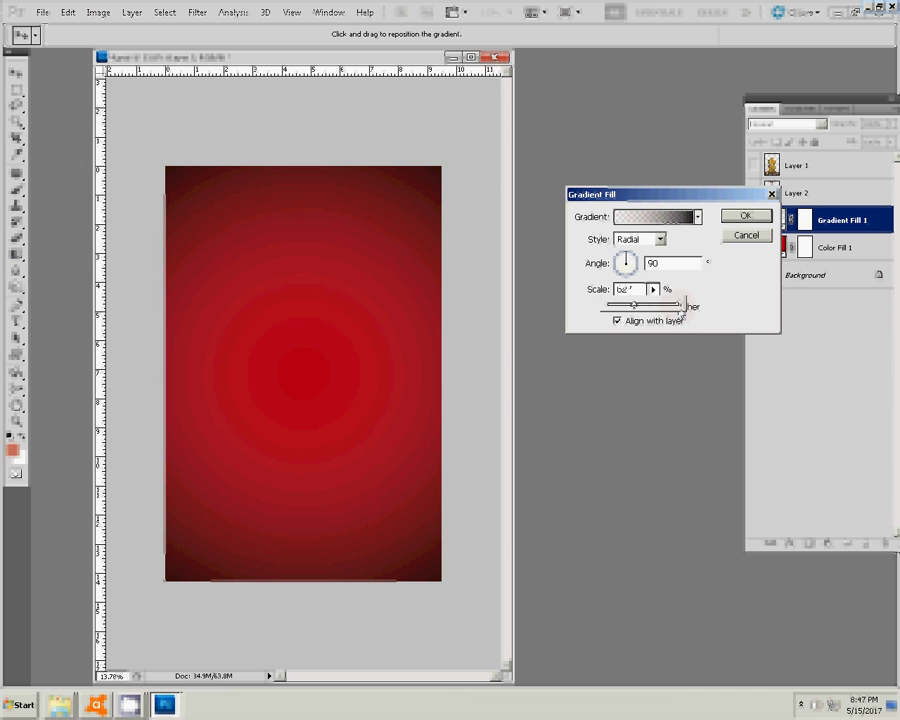
click(325, 281)
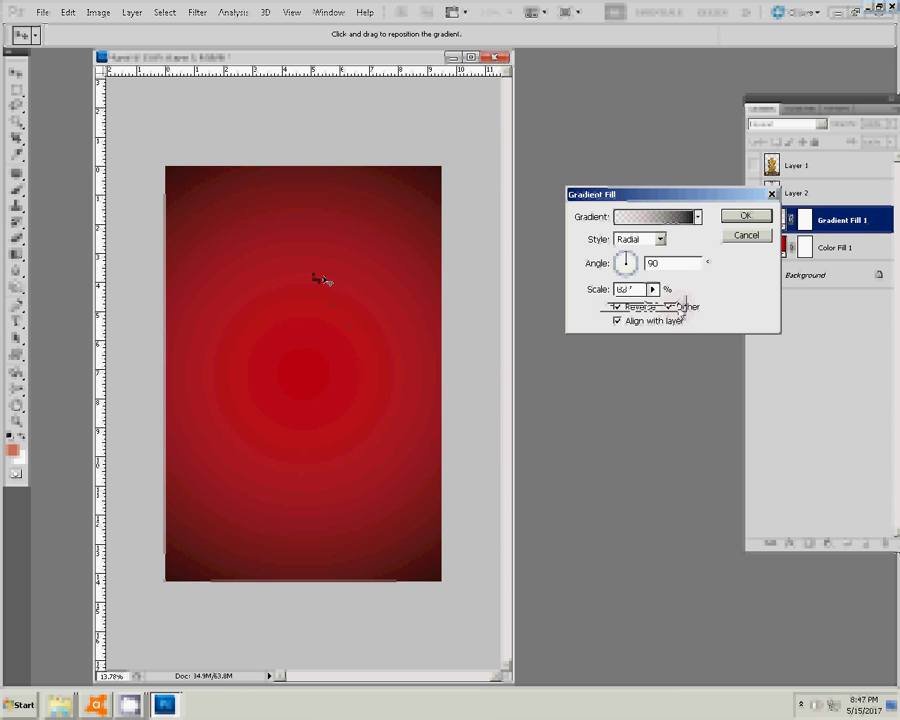
click(748, 217)
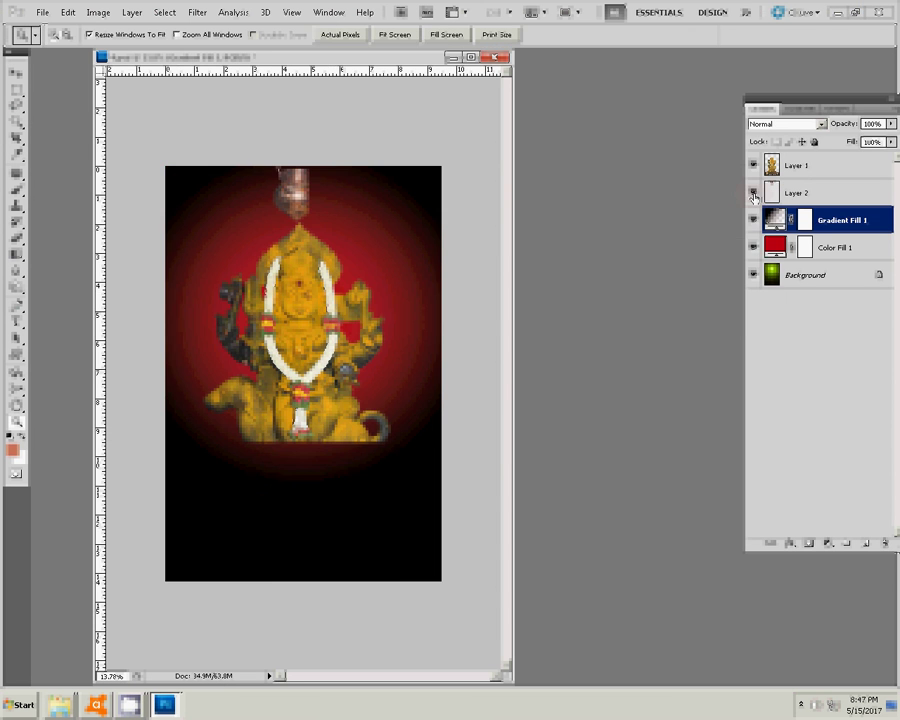
- Toggle Layer 2's visibility and save the layered image as 5.psd with maximum compatibility
click(753, 193)
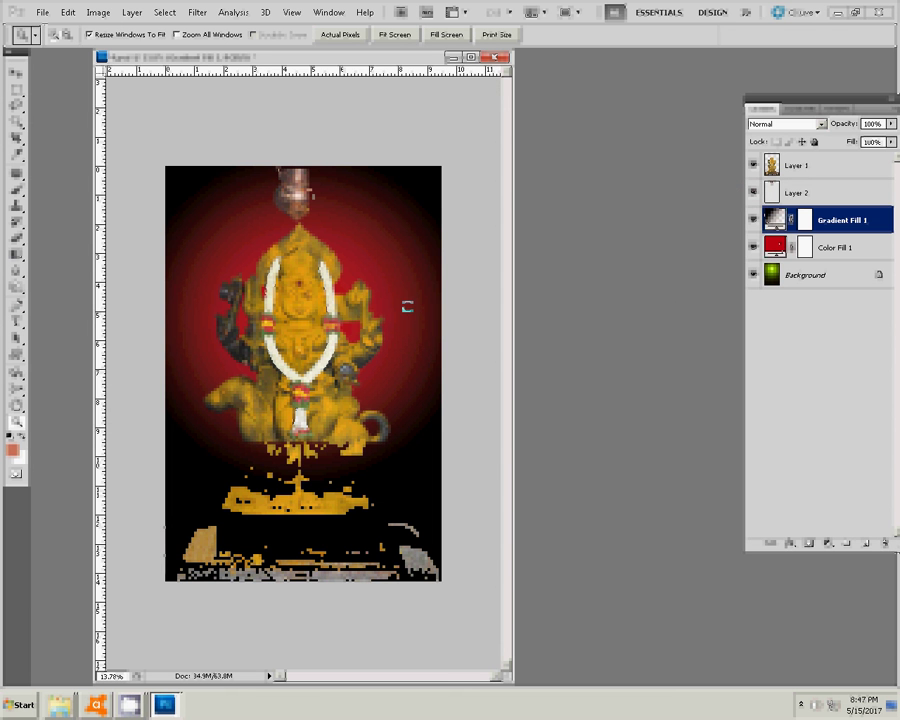
key(ctrl+shift+e)
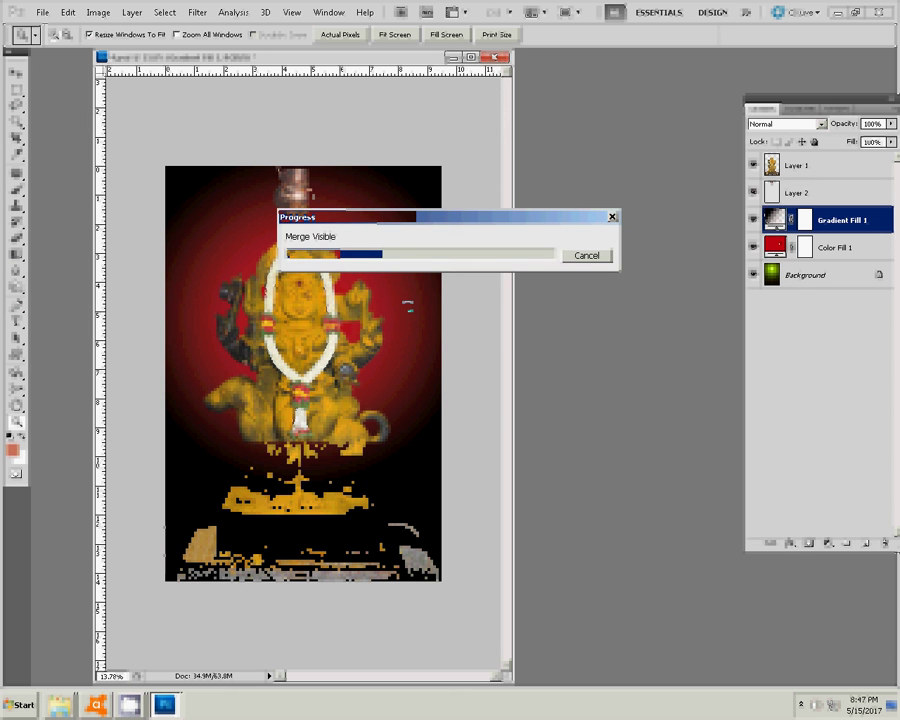
key(ctrl+shift+s)
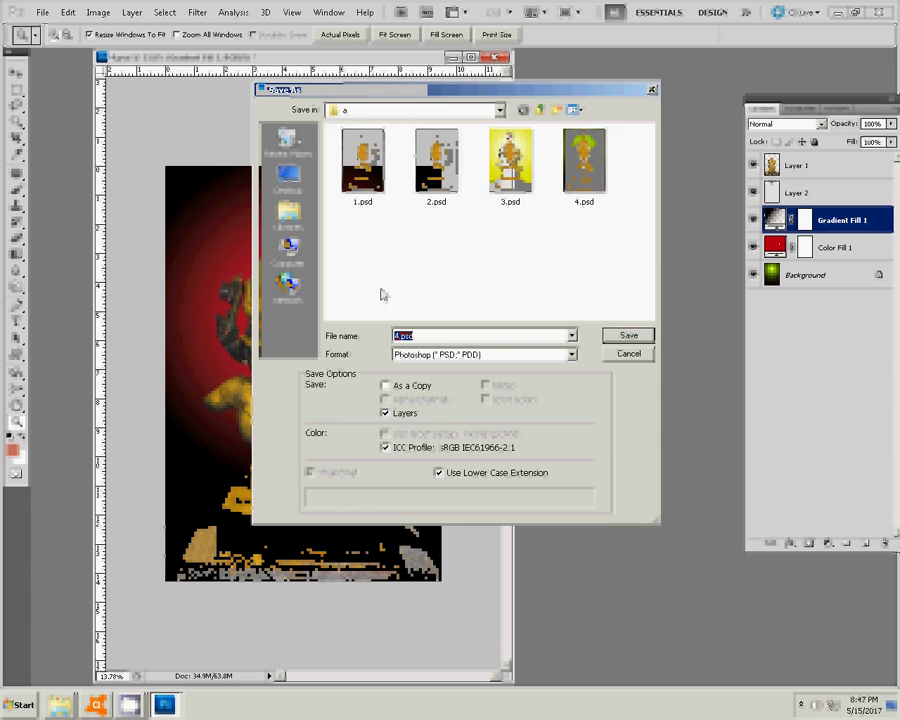
text(5)
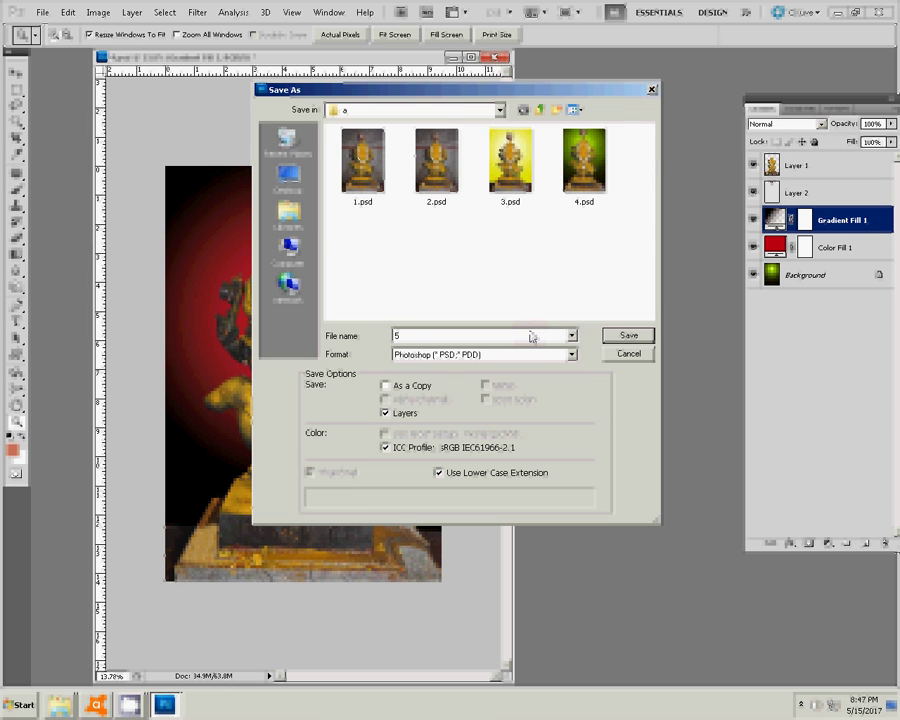
key(Return)
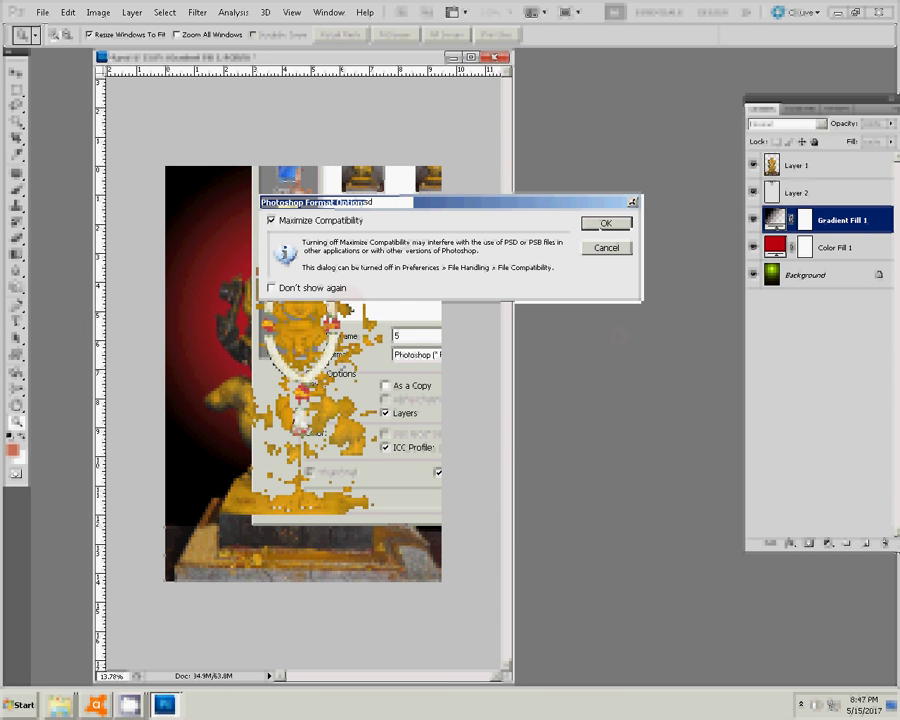
click(605, 223)
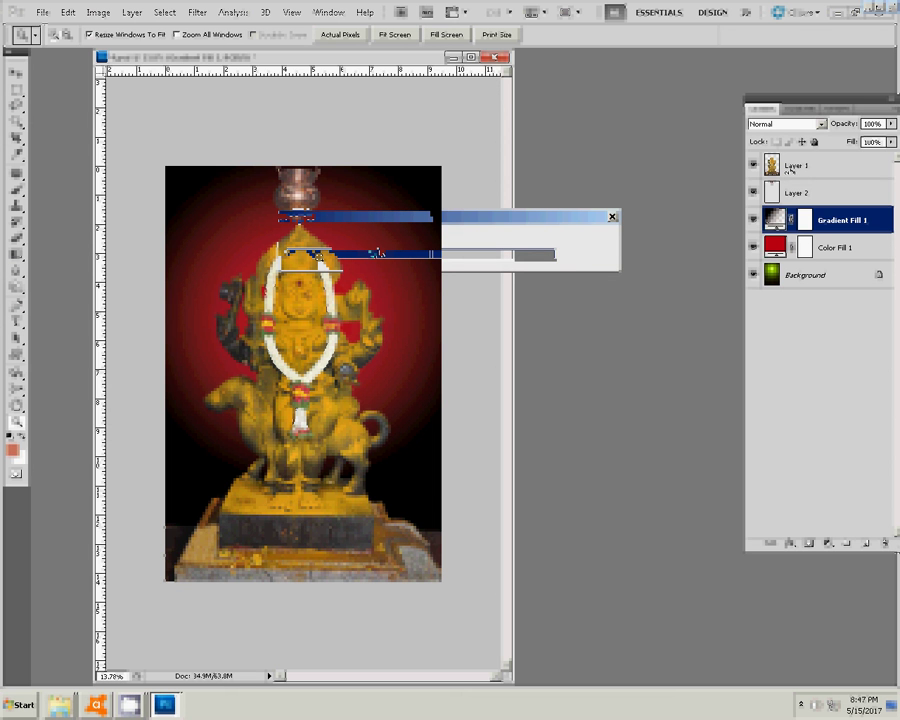
- Select Layer 1 and reapply the last-used filter to the statue
click(791, 170)
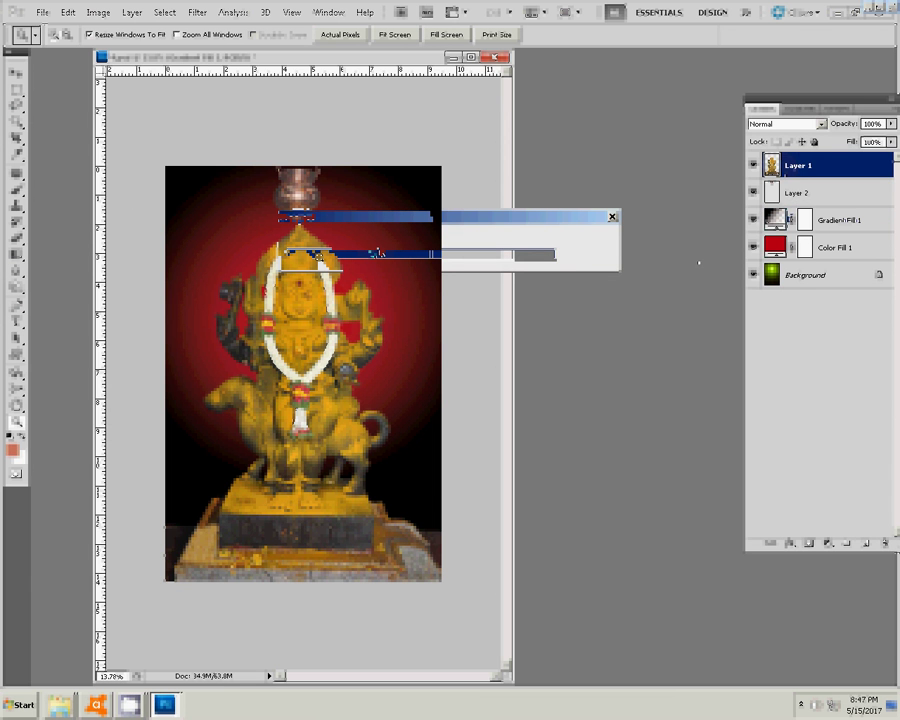
click(196, 12)
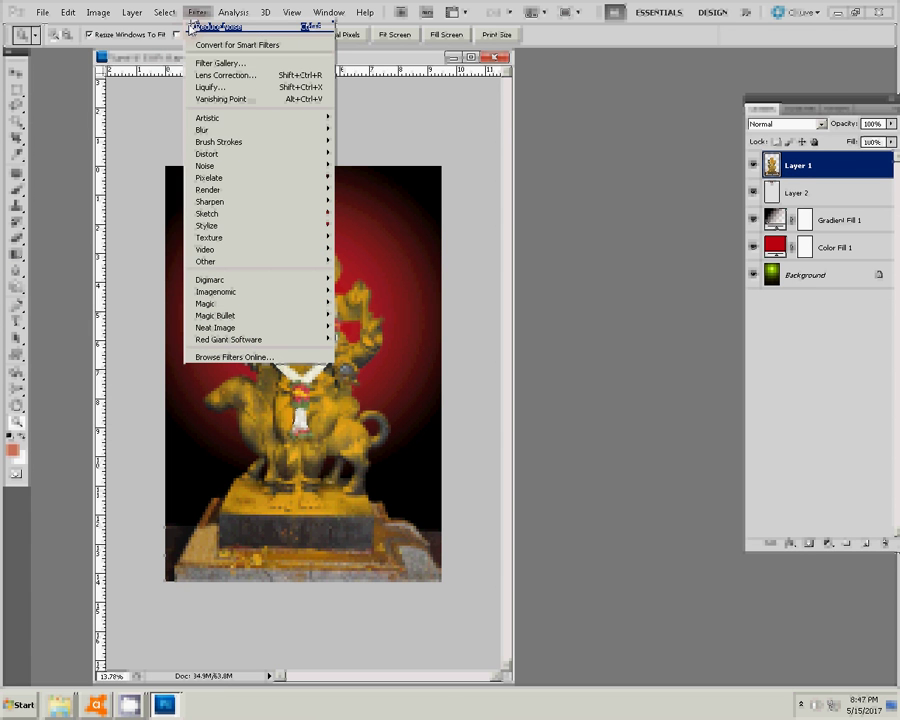
click(192, 26)
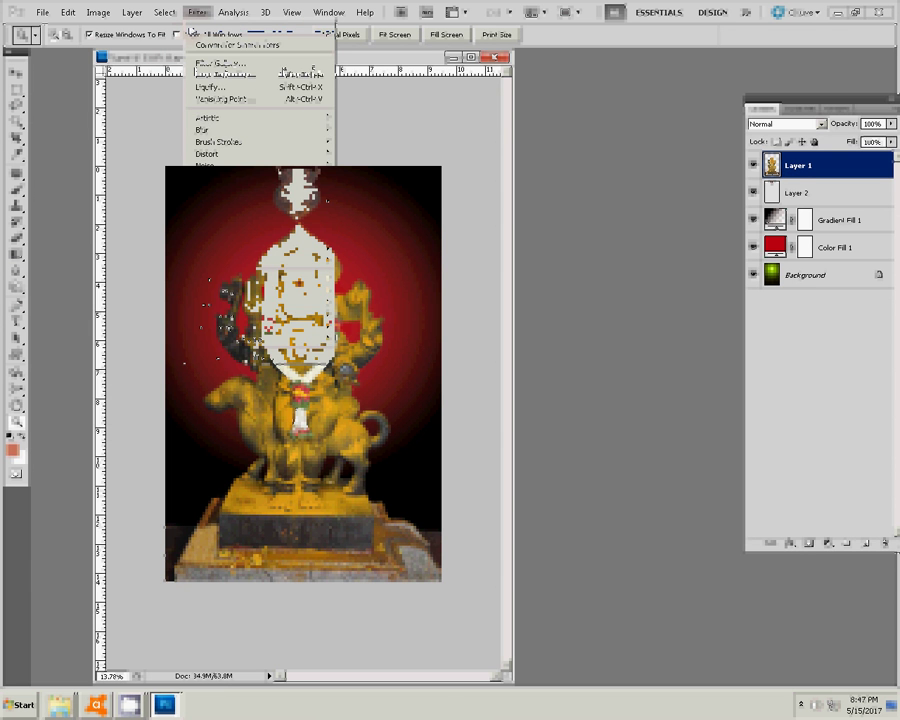
click(800, 109)
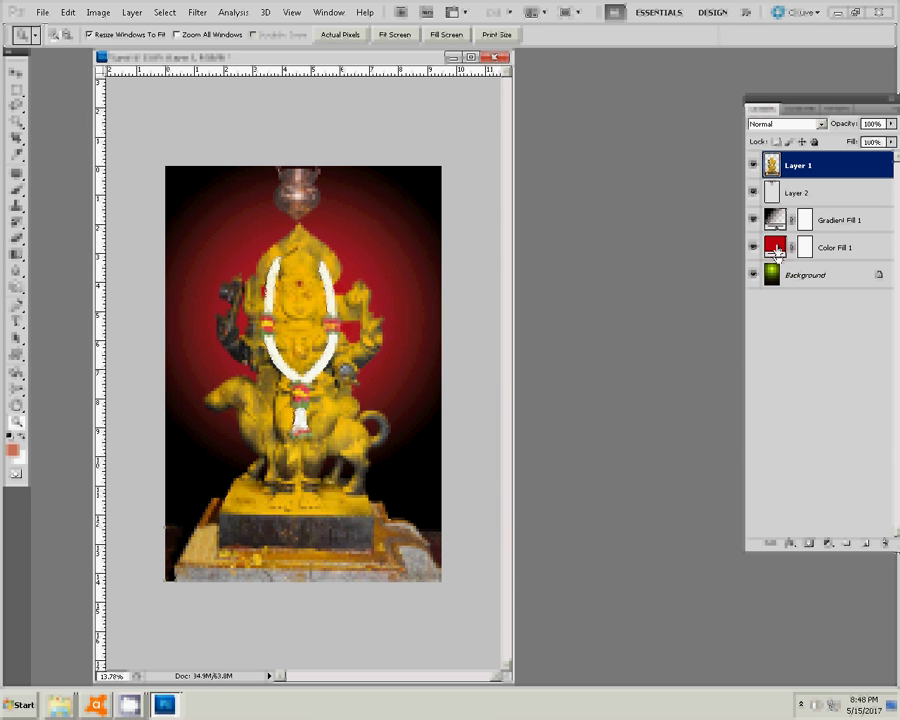
- Recolour Color Fill 1 to yellow, then to near-white f7f7f2
double_click(777, 250)
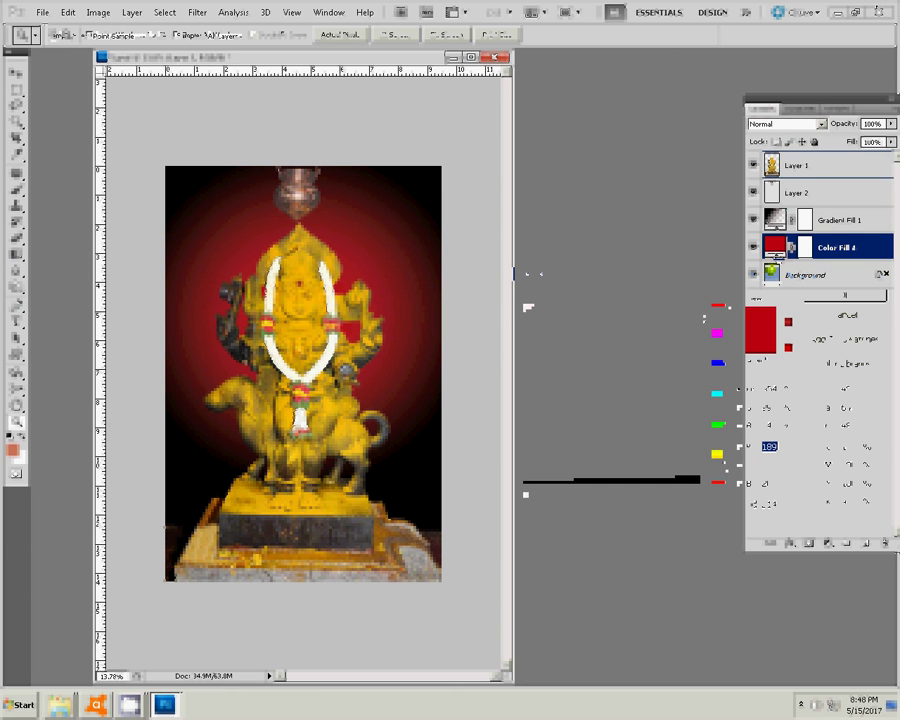
click(704, 318)
click(697, 316)
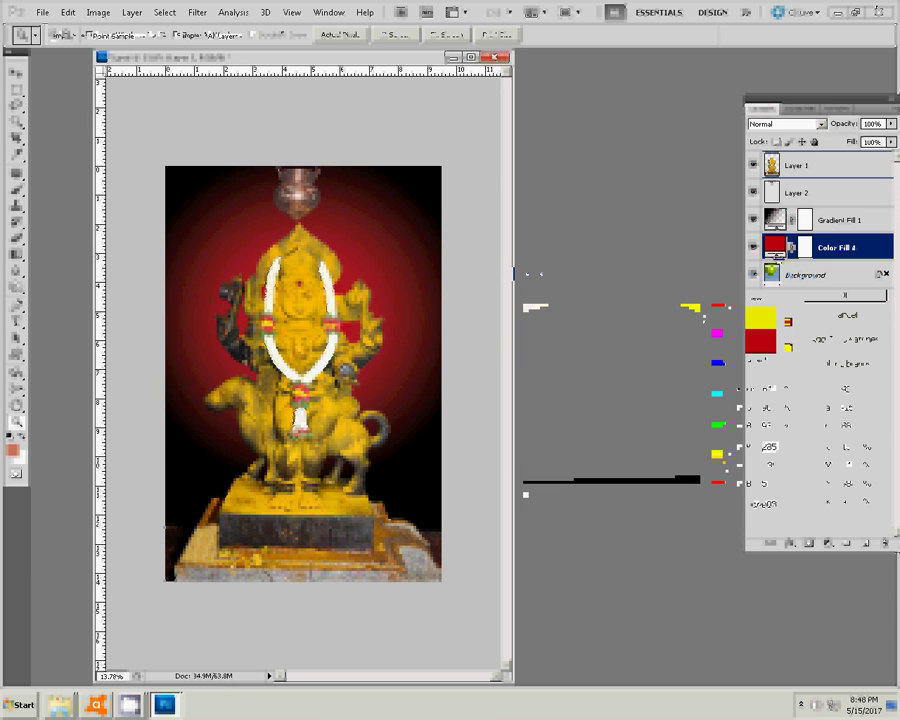
drag(697, 316, 698, 311)
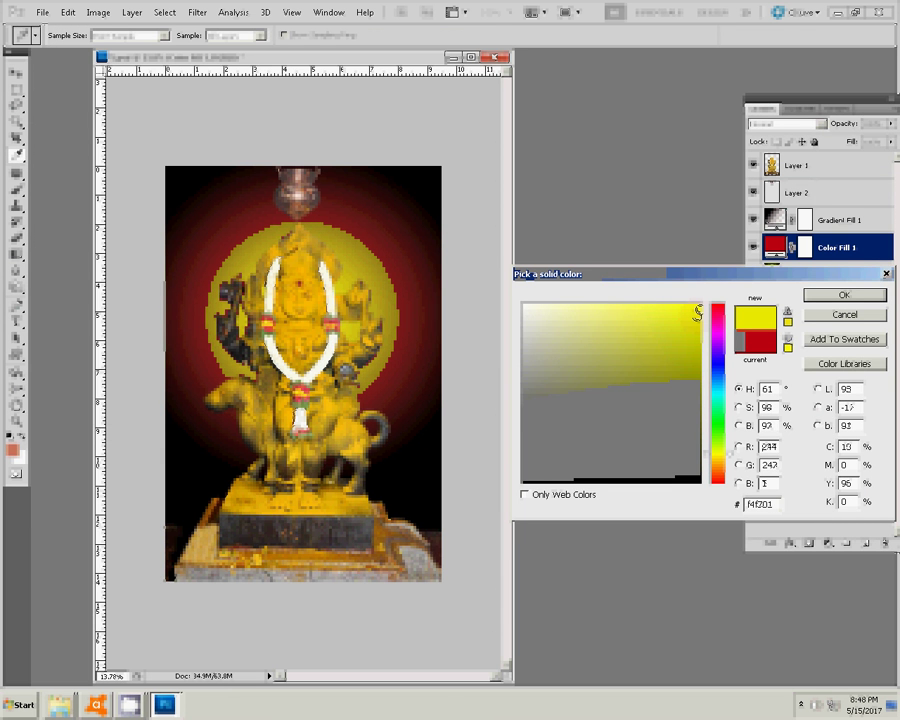
click(845, 296)
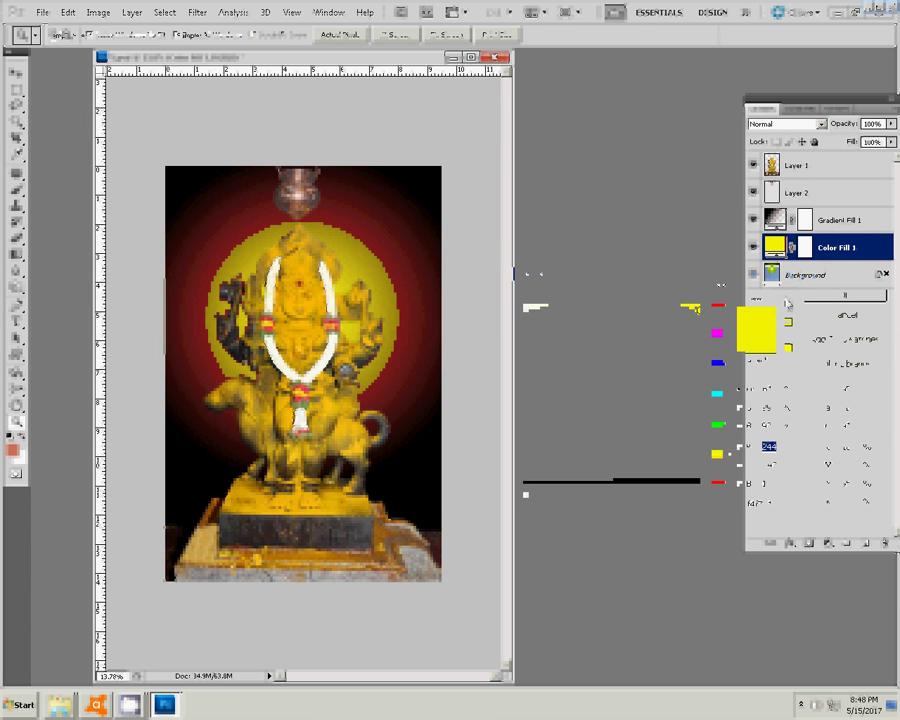
click(527, 309)
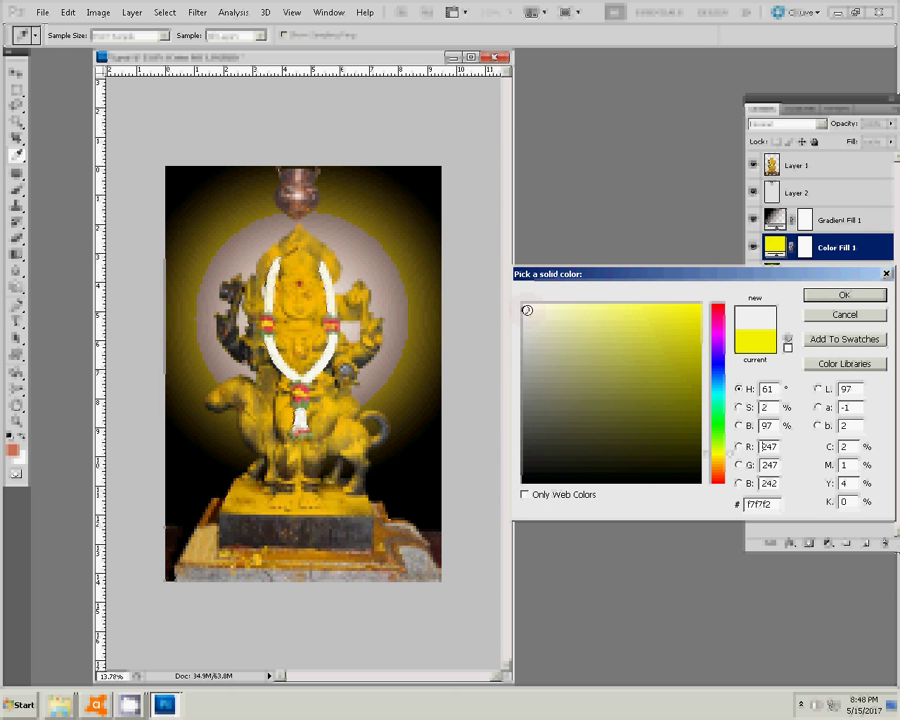
click(867, 300)
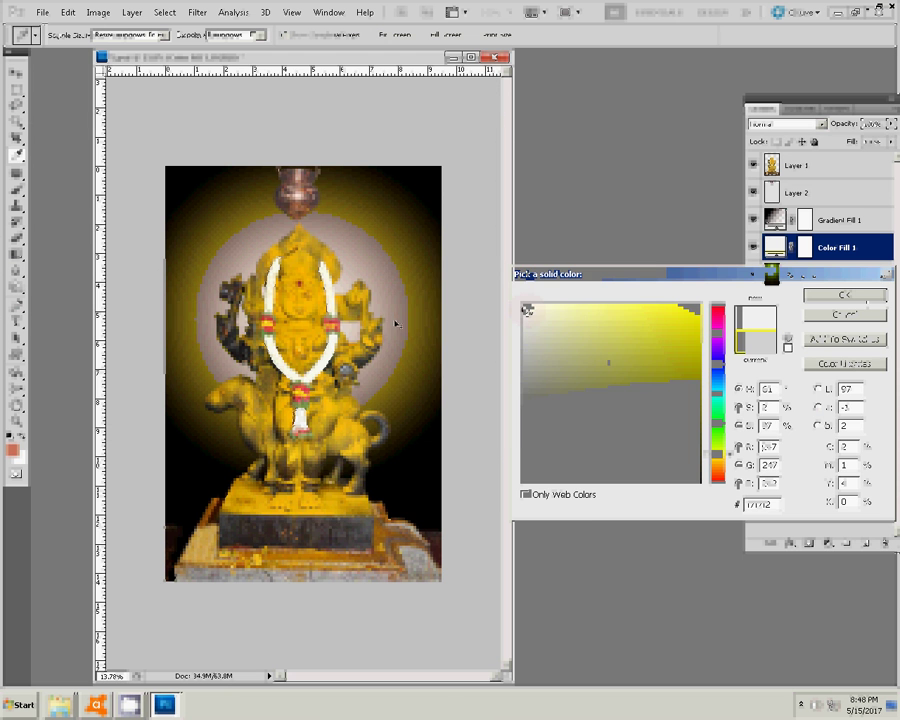
key(ctrl+shift+s)
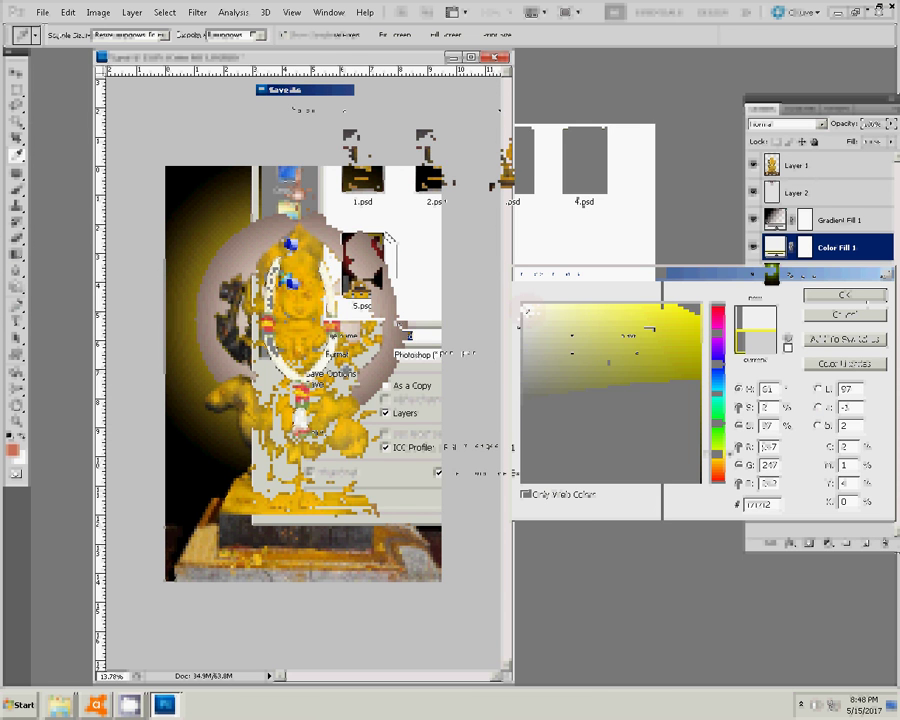
- Save the pale-glow version of the statue image as 6.psd
text(6)
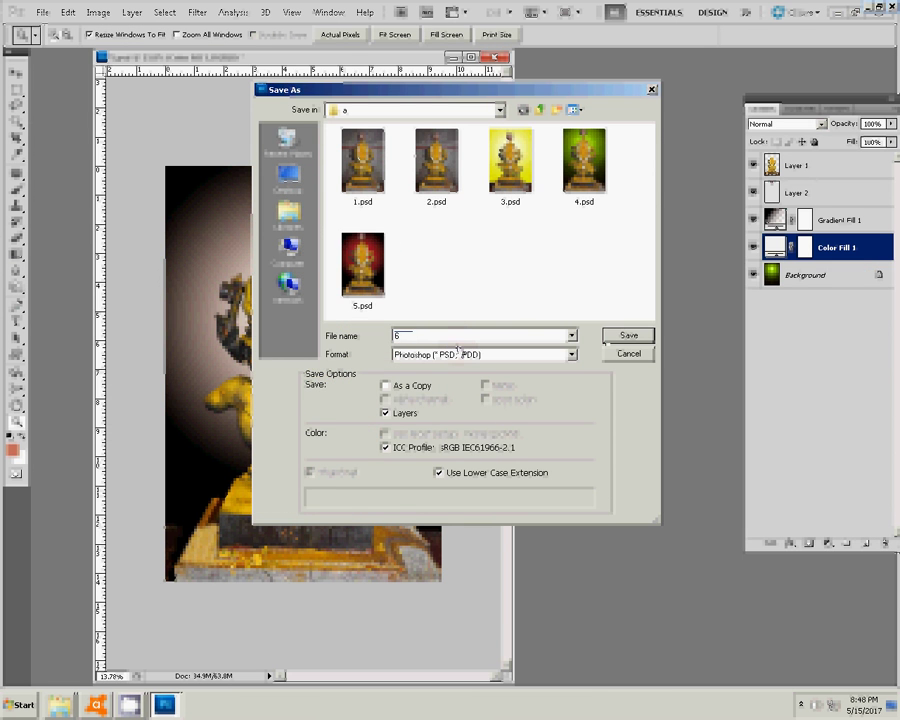
key(Return)
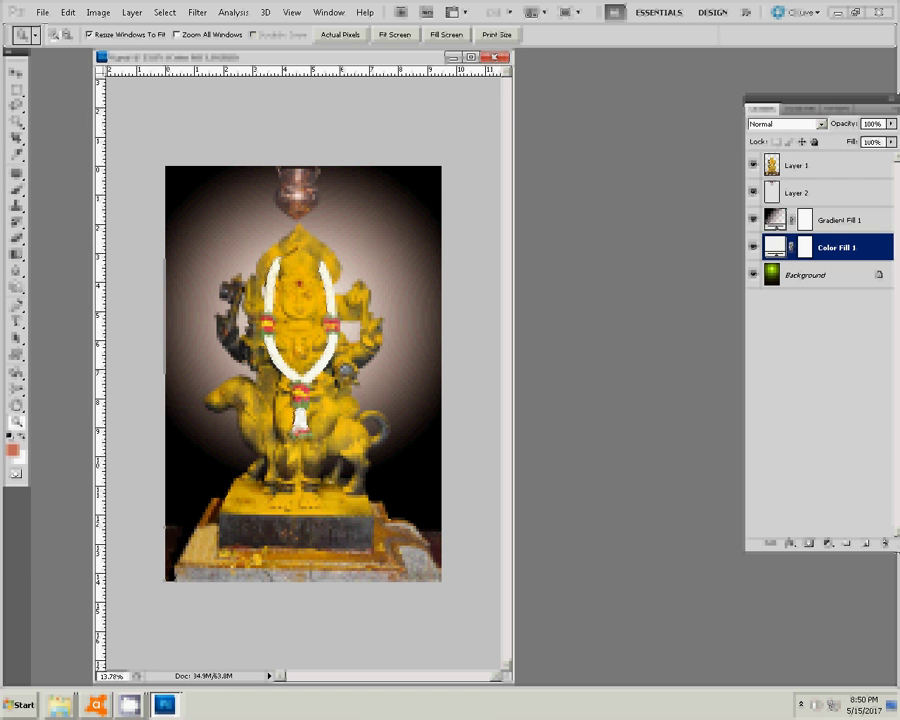
key(super)
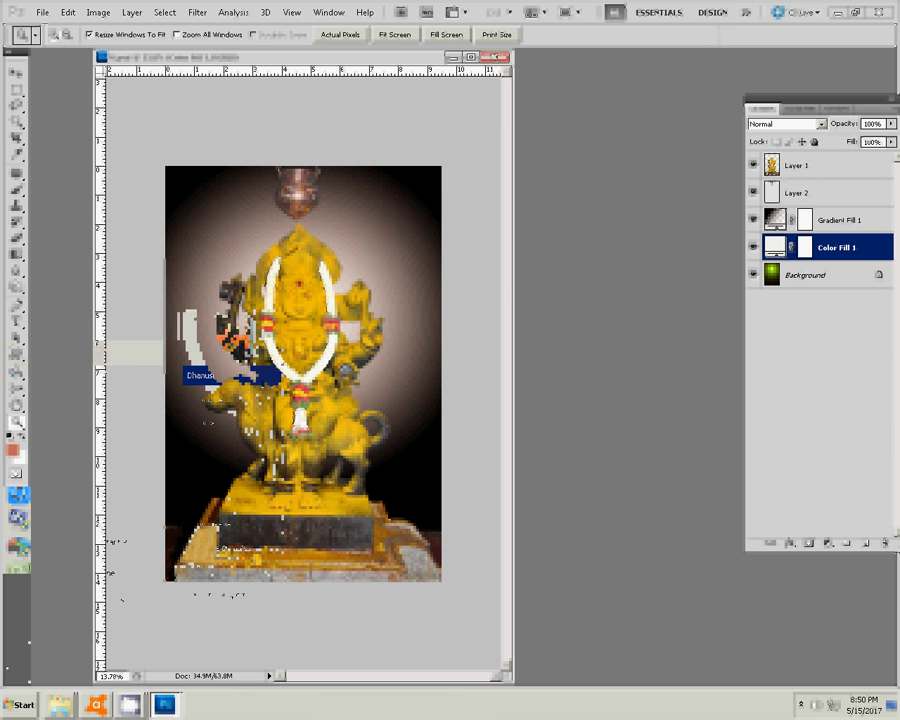